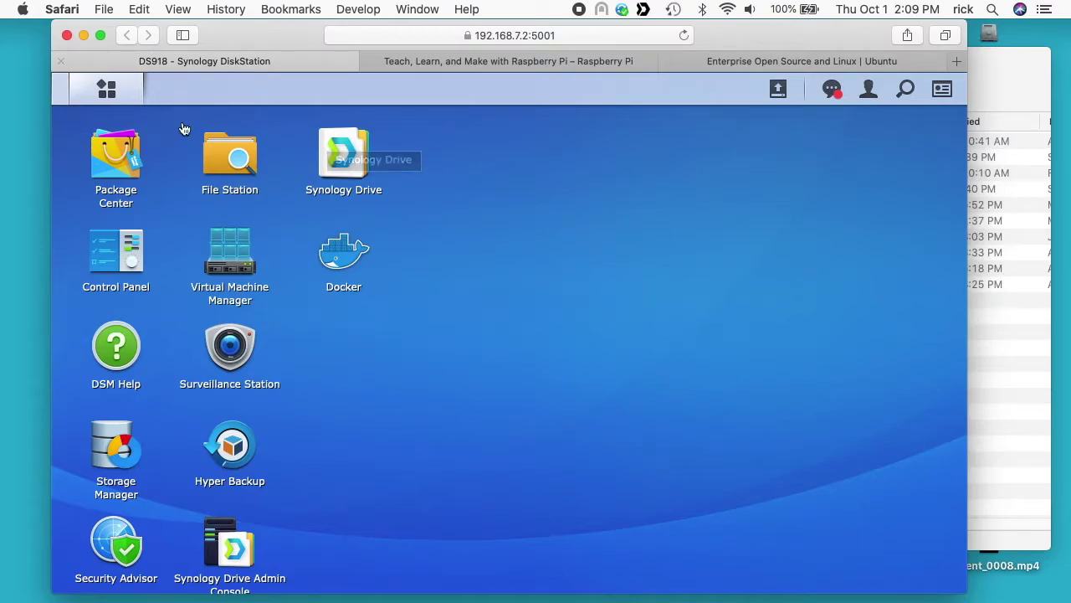
Maximize Package Center, search 'download', and launch the installed Download Station
click(130, 159)
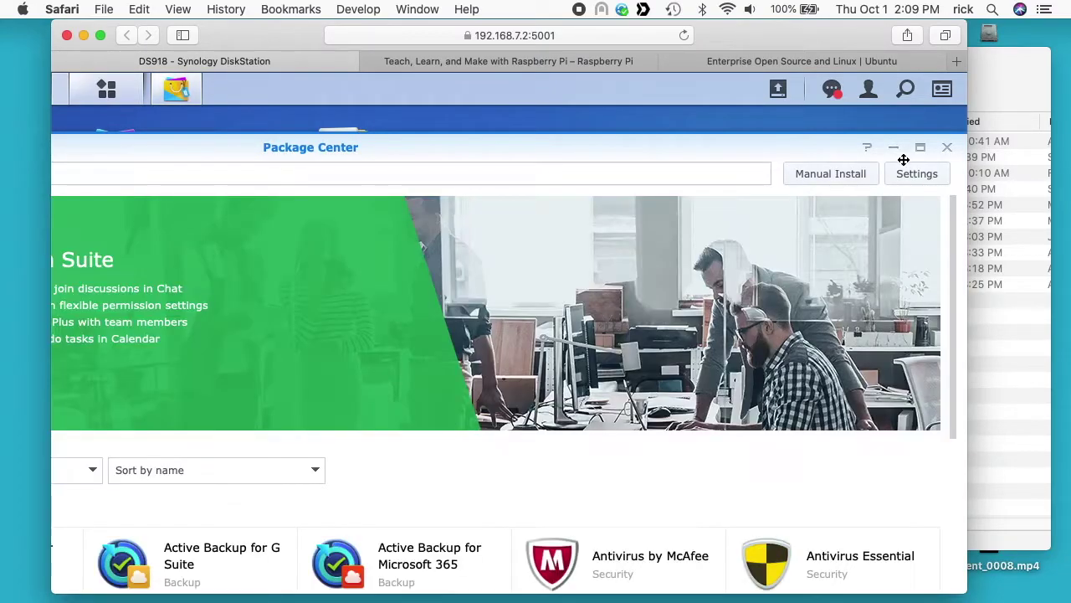
click(919, 147)
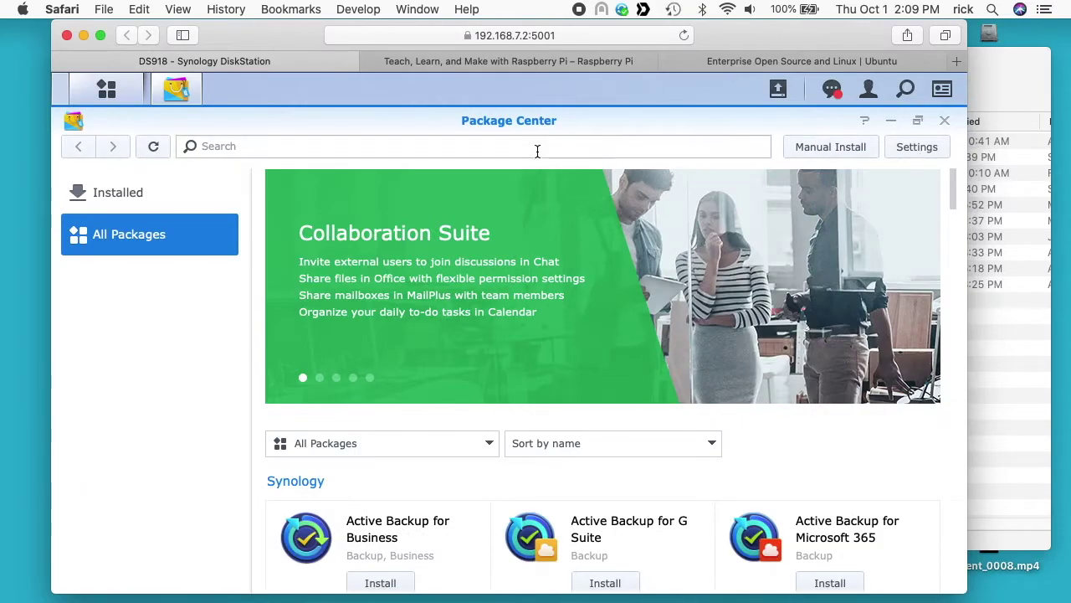
click(537, 151)
text(down)
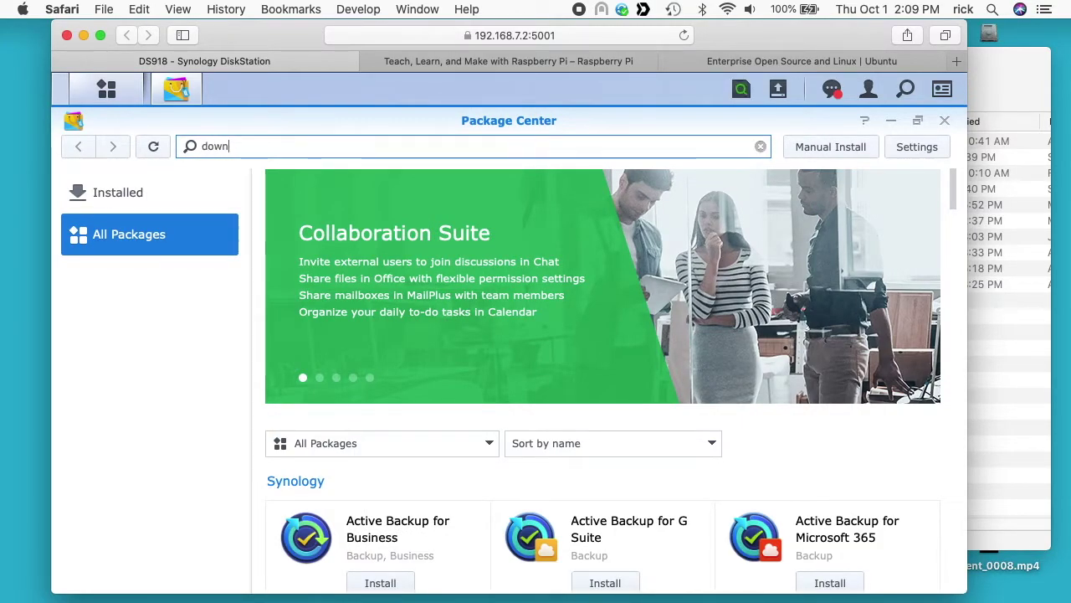
text(load)
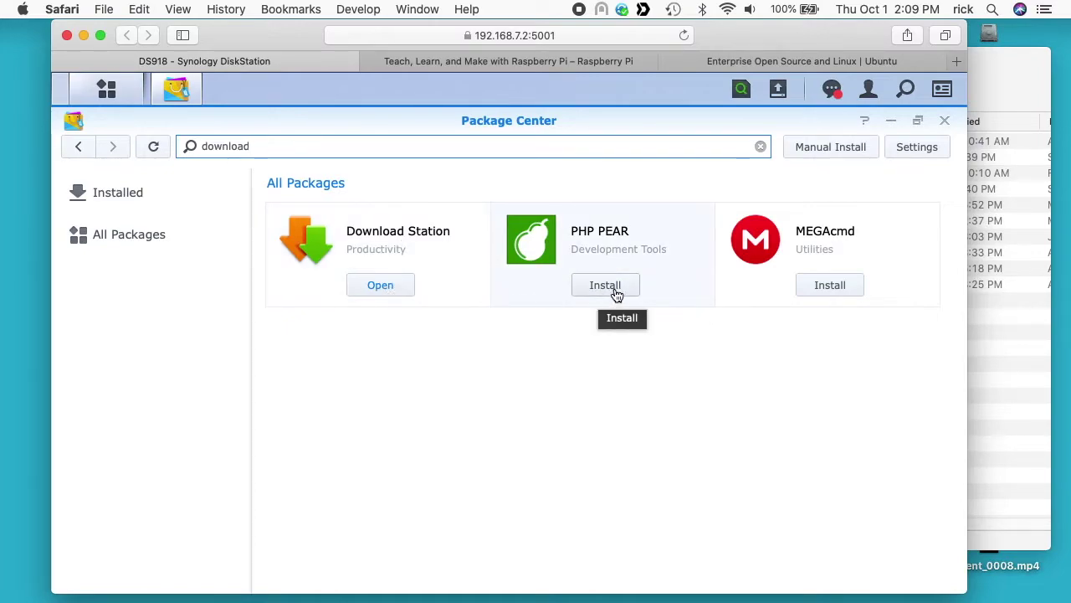
click(380, 285)
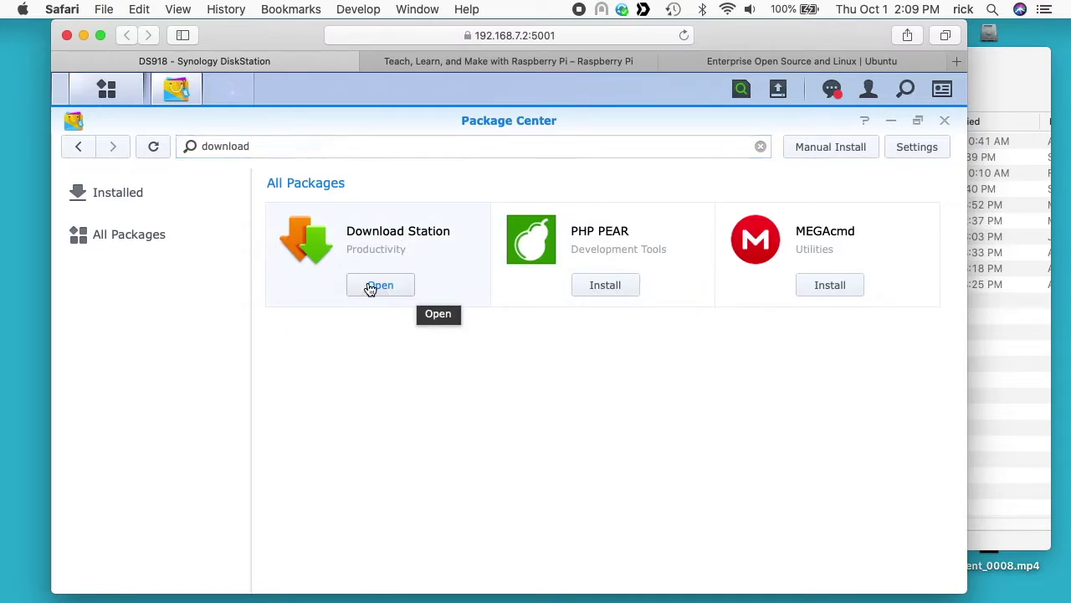
Close Package Center and start creating a new Download Station task
click(949, 123)
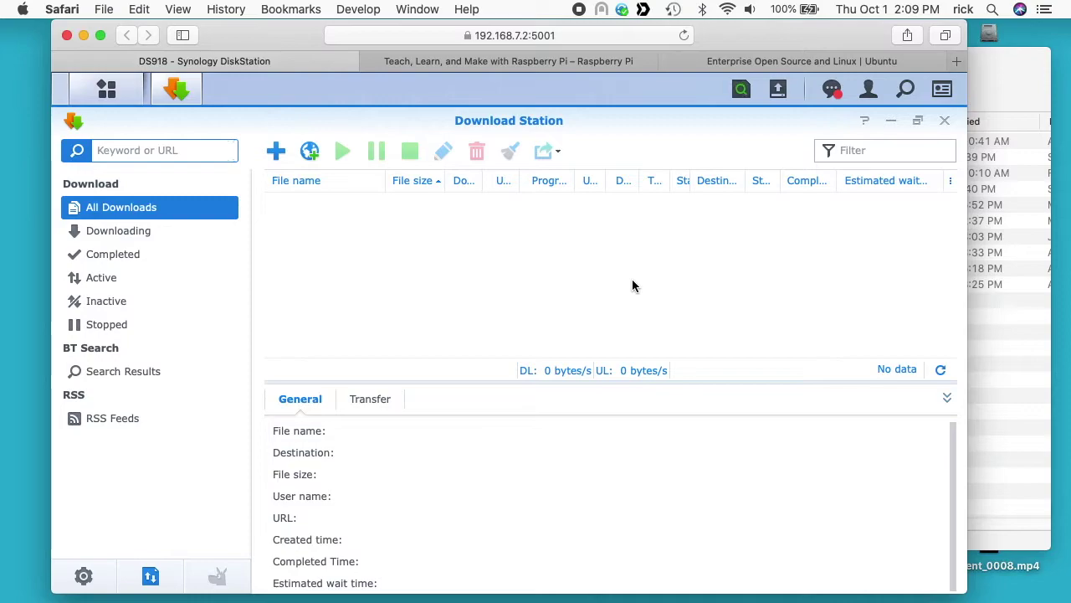
click(277, 153)
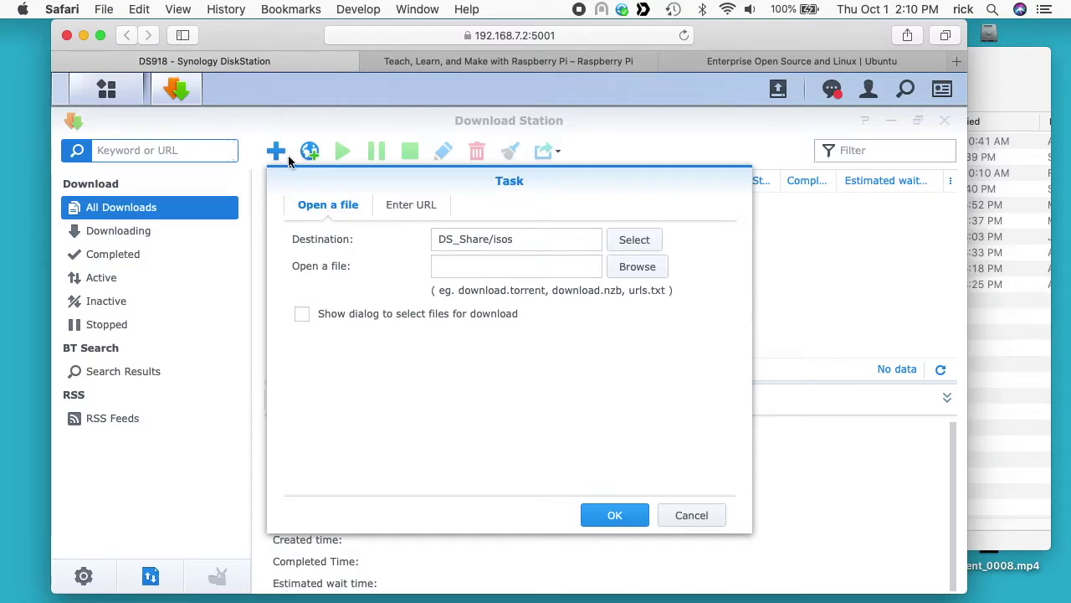
Switch the task to Enter URL and set its destination folder to DS_Share/isos
click(424, 210)
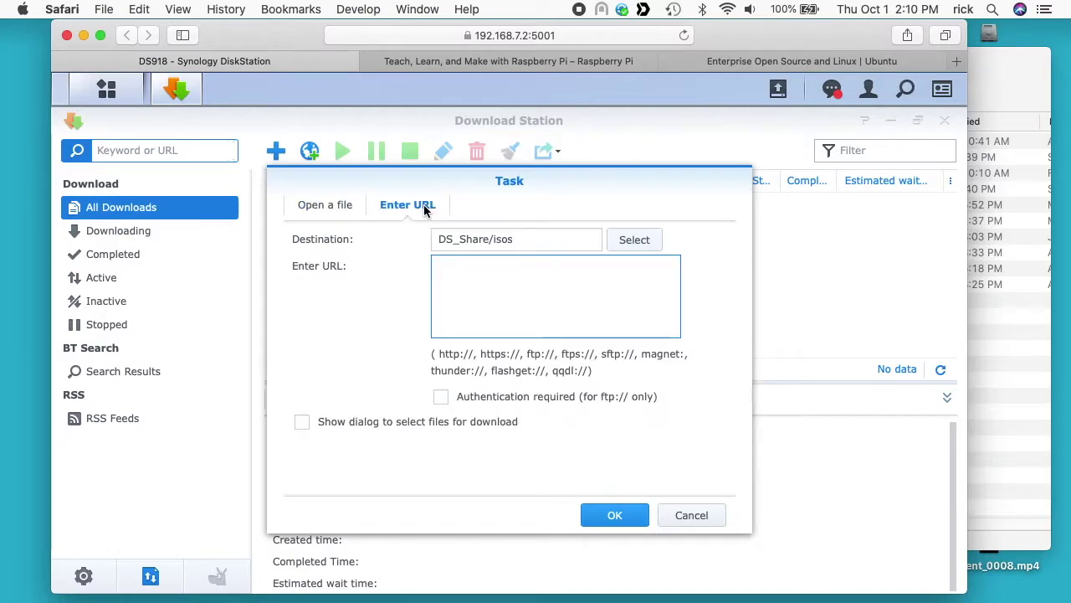
click(646, 243)
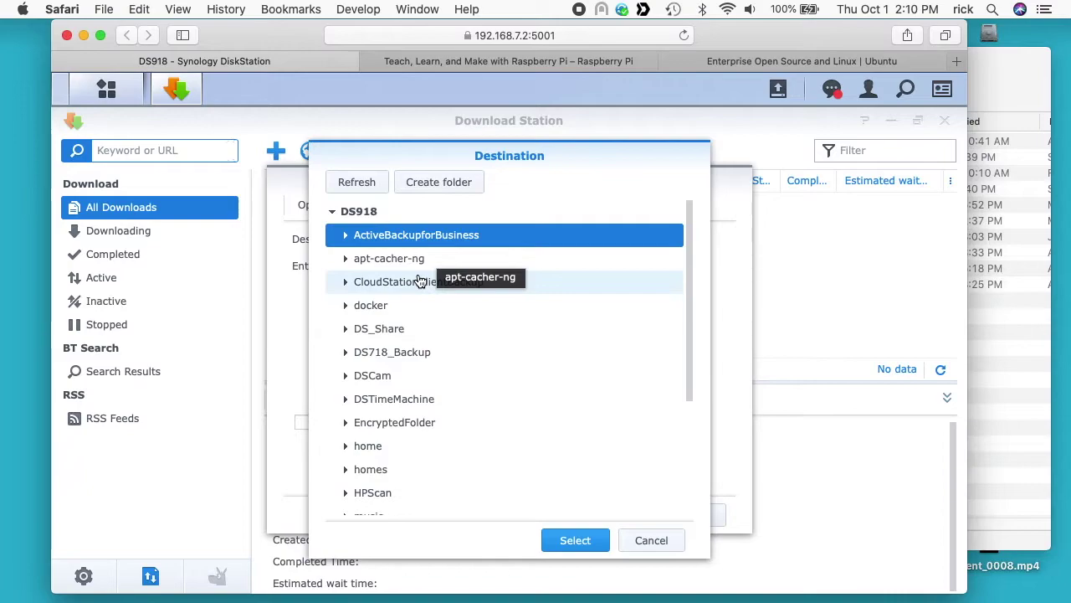
click(393, 338)
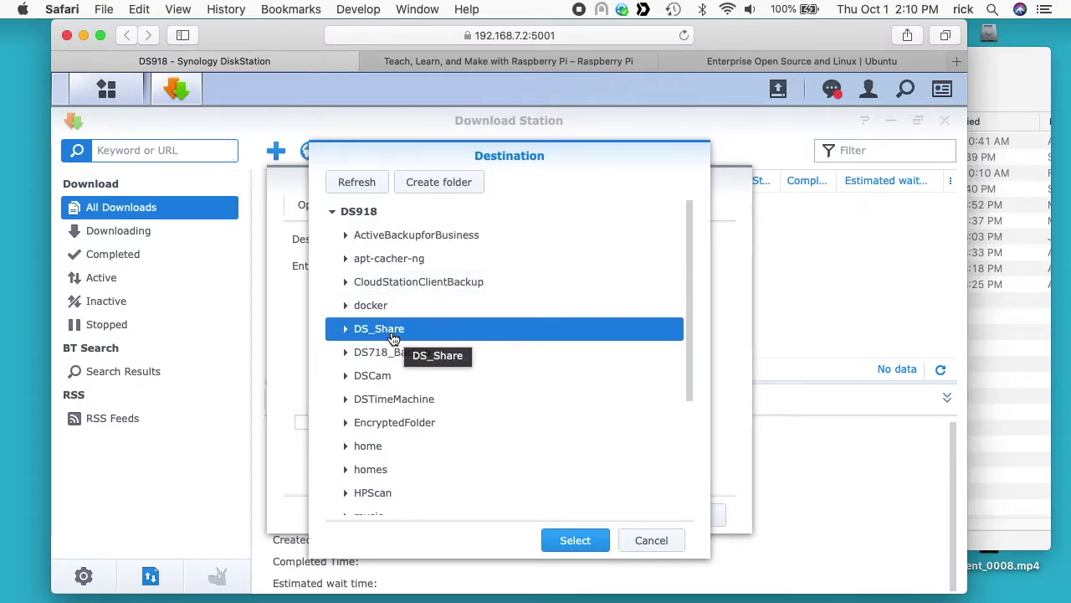
click(346, 329)
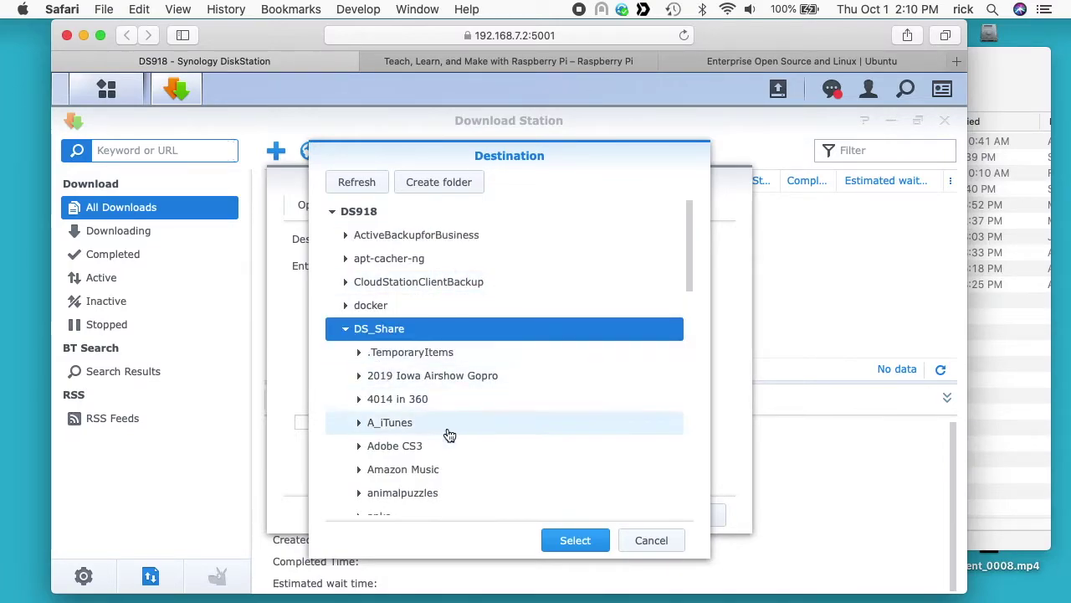
scroll(450, 435, down, 10)
scroll(442, 421, up, 3)
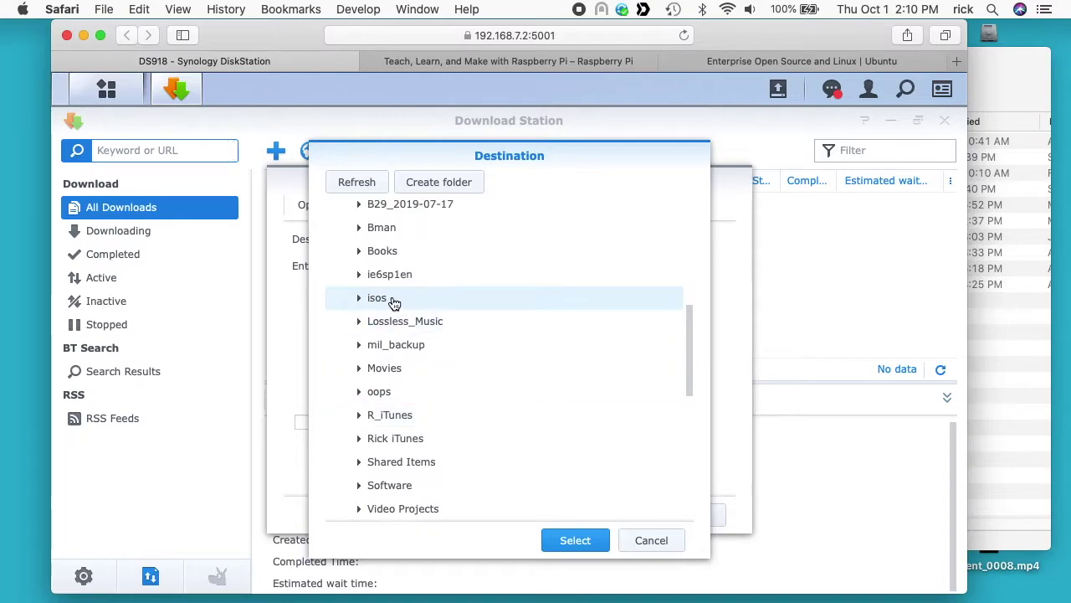
click(393, 300)
click(579, 542)
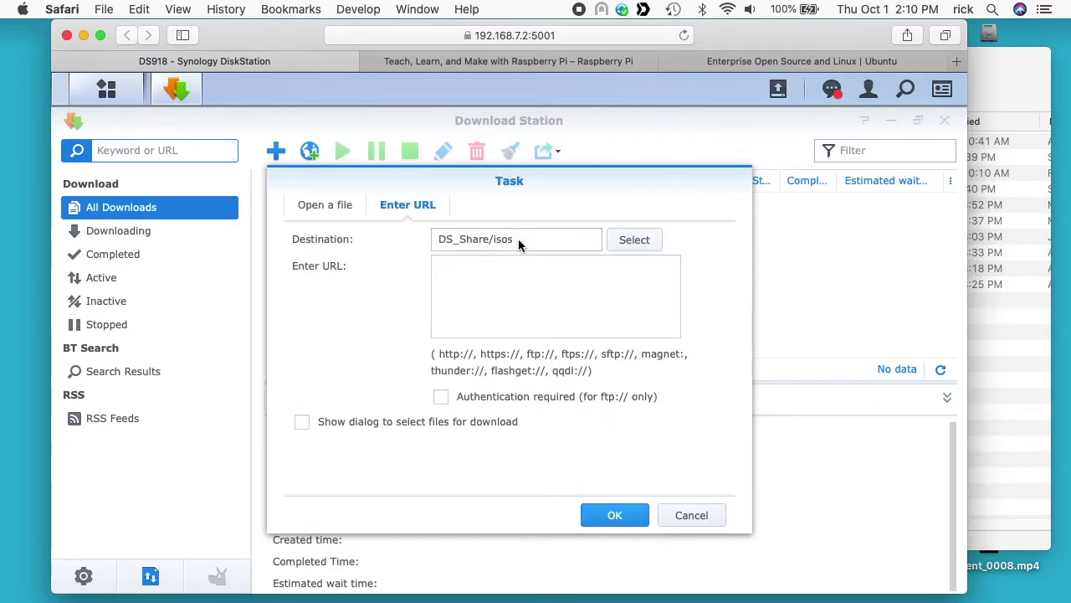
Browse raspberrypi.org Downloads to the Raspberry Pi OS page and scroll to the image list
click(526, 65)
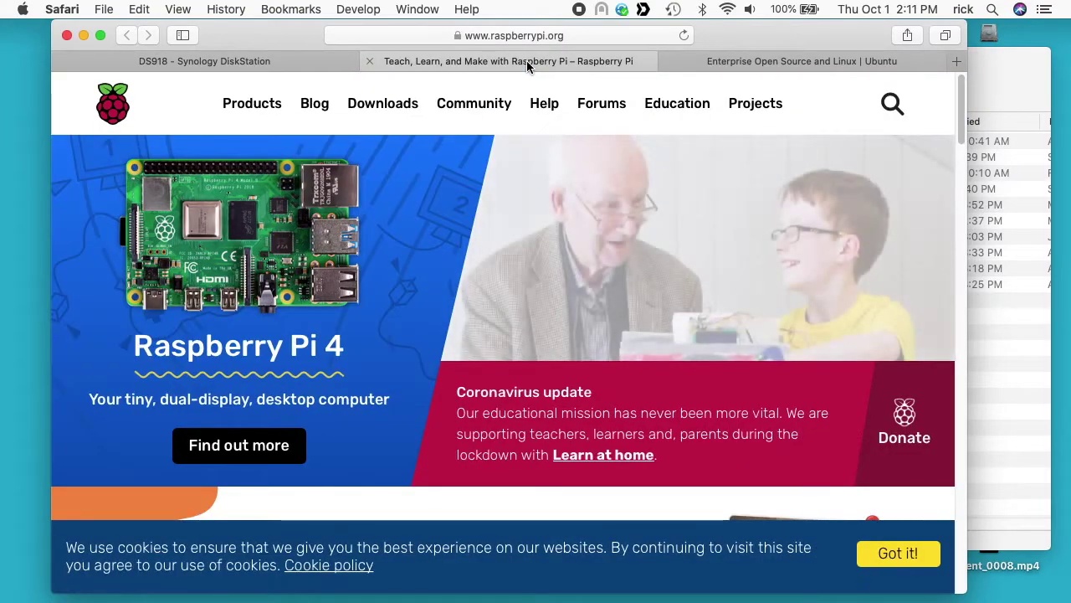
click(395, 106)
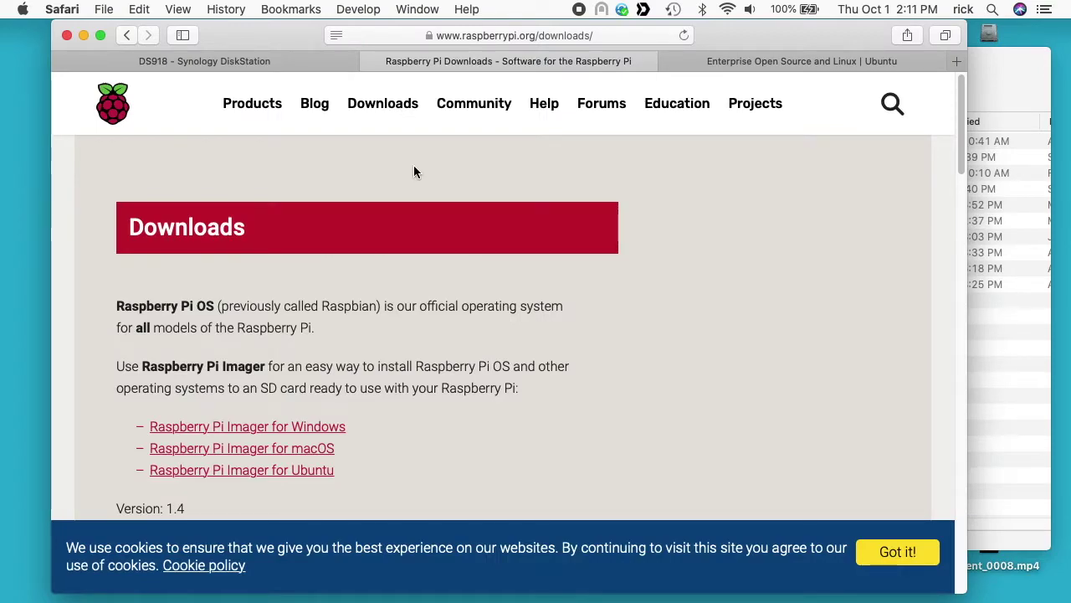
scroll(385, 285, down, 10)
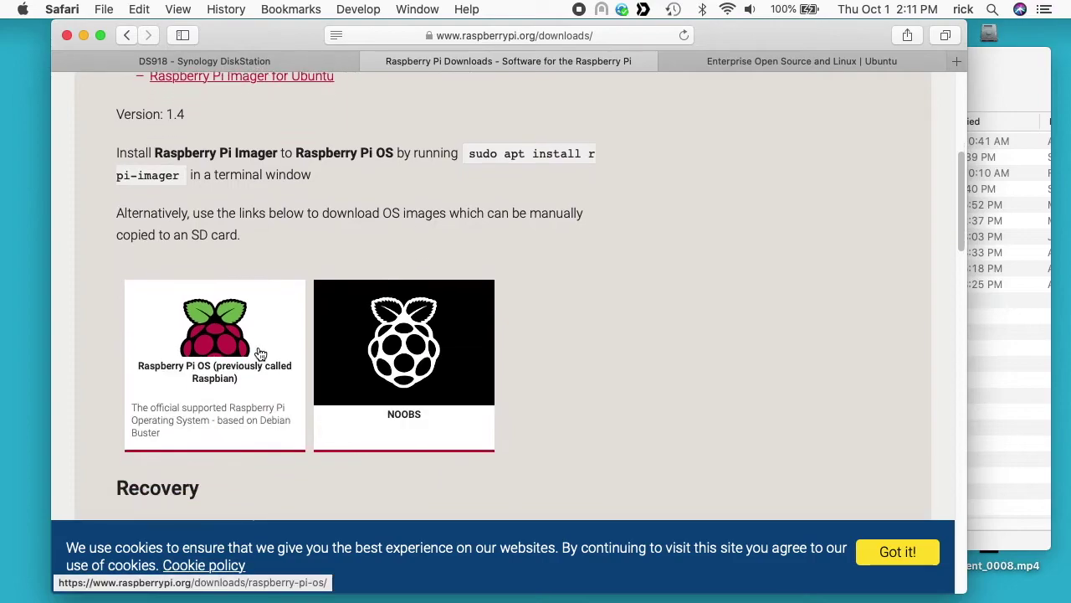
click(199, 355)
scroll(306, 448, down, 10)
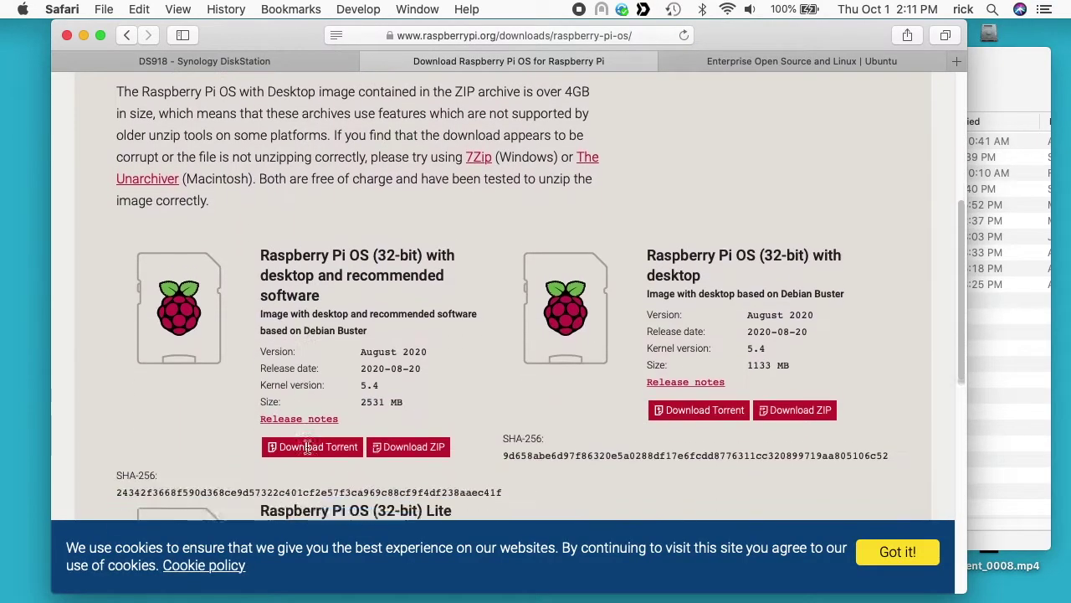
scroll(375, 270, down, 2)
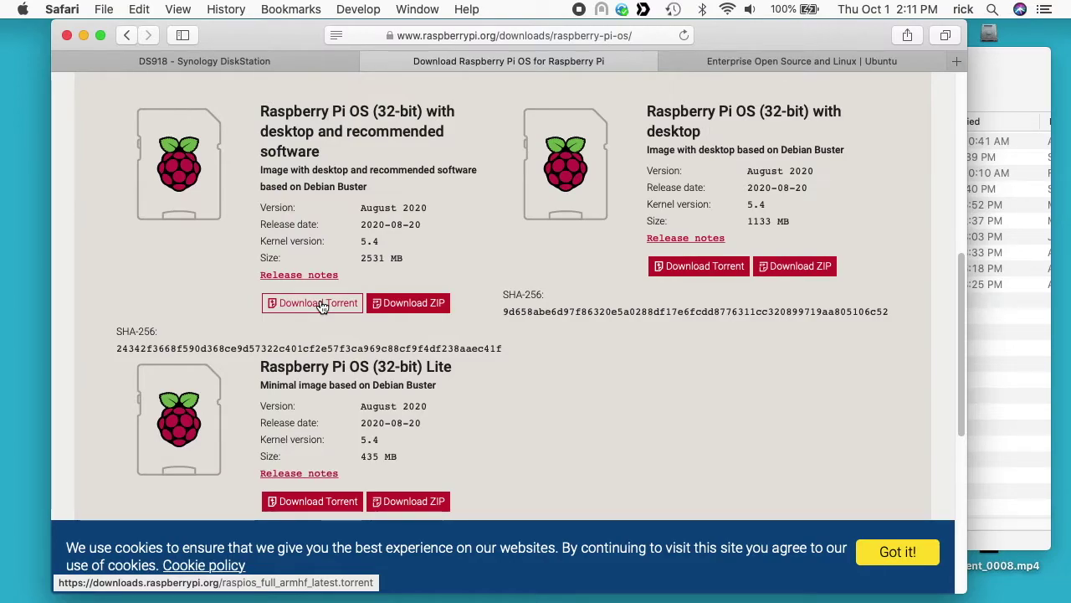
Toggle the Task dialog from Open a file back to Enter URL, then revisit the Raspberry Pi page
click(201, 55)
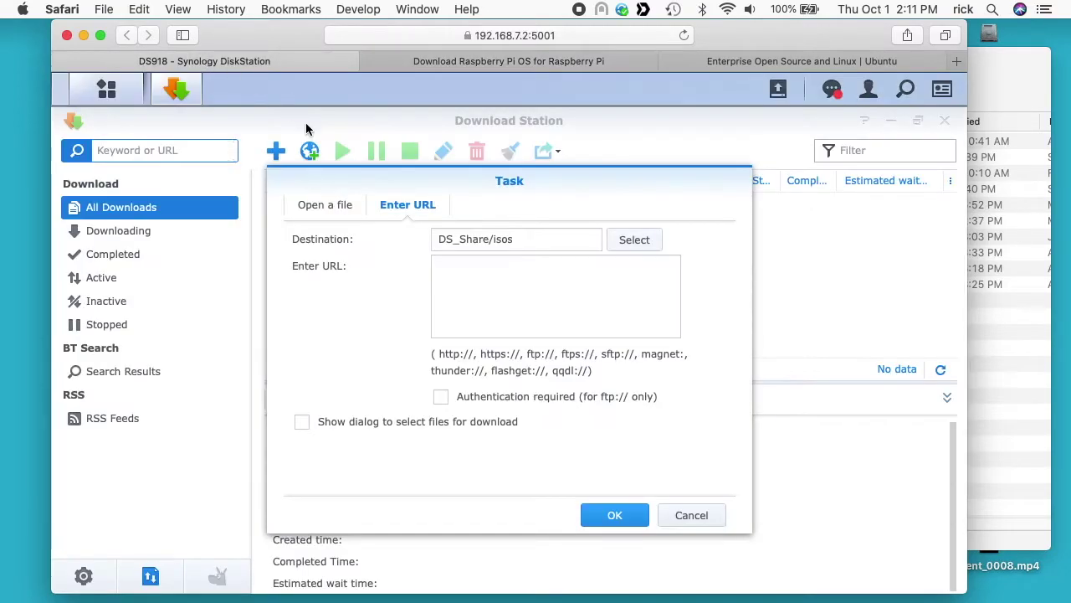
click(339, 216)
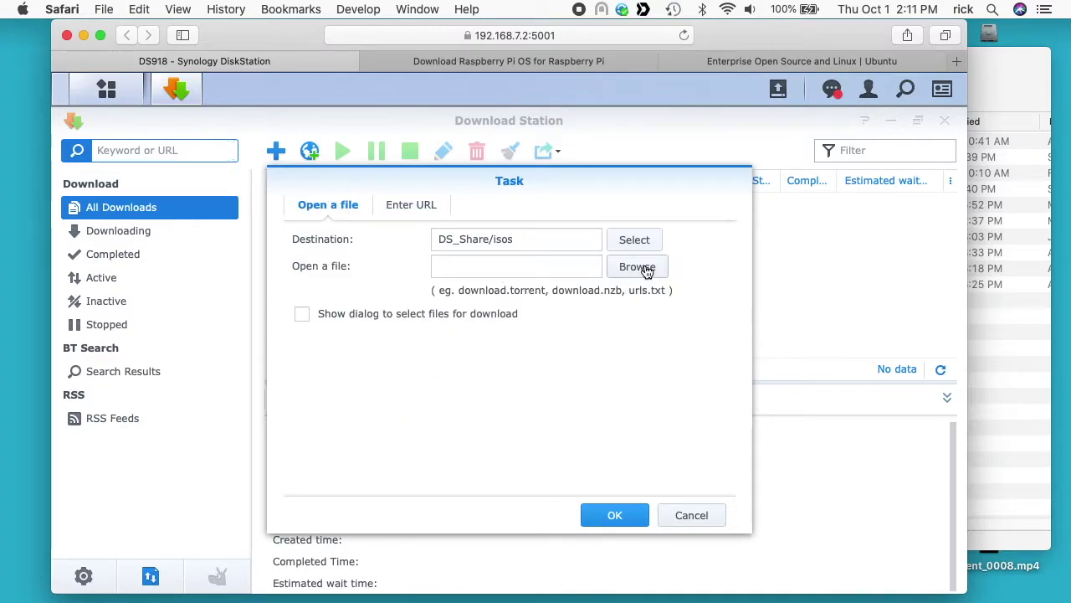
click(419, 205)
click(470, 58)
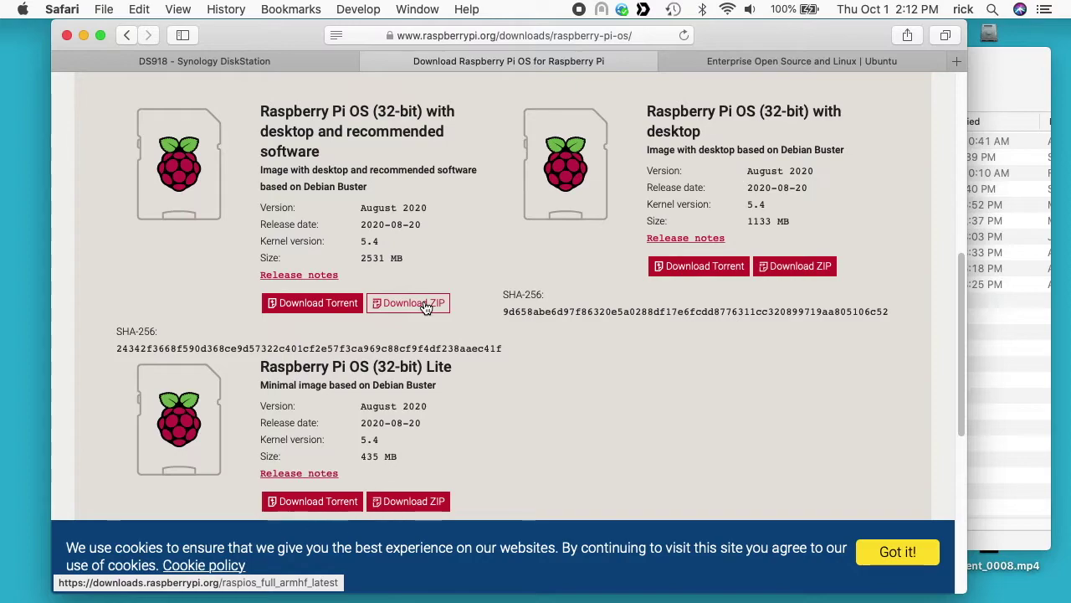
Copy the full Raspberry Pi OS ZIP link and paste it into the Task dialog's URL box
right_click(426, 305)
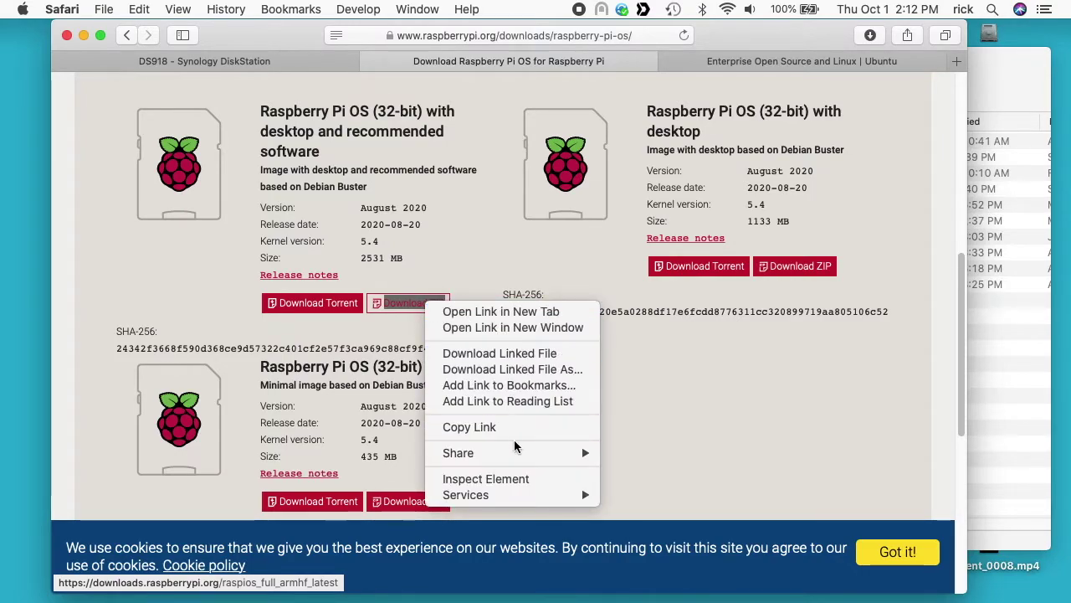
click(515, 429)
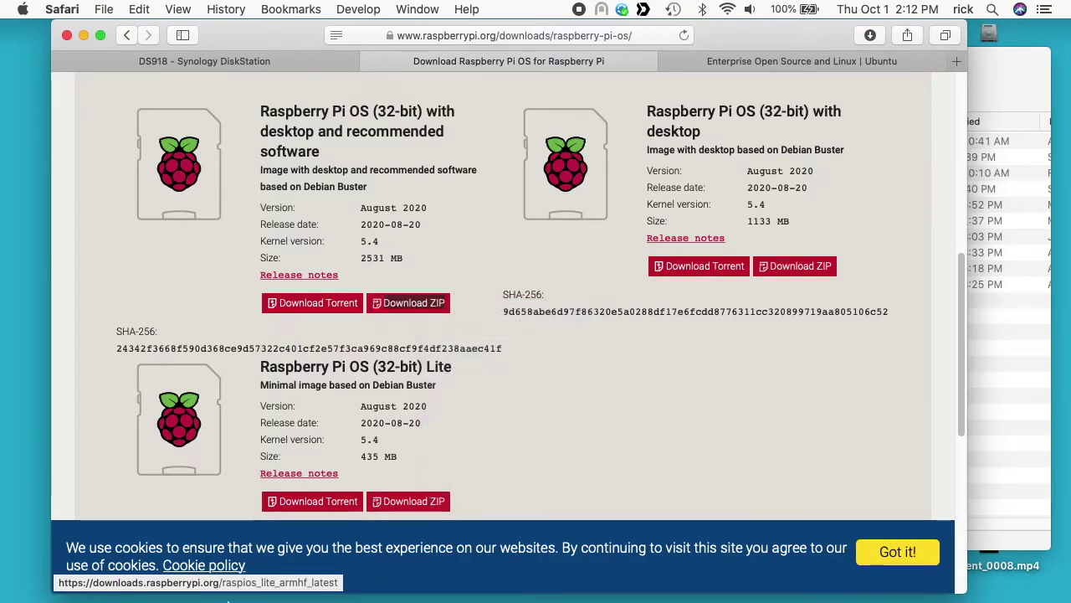
click(304, 59)
click(537, 279)
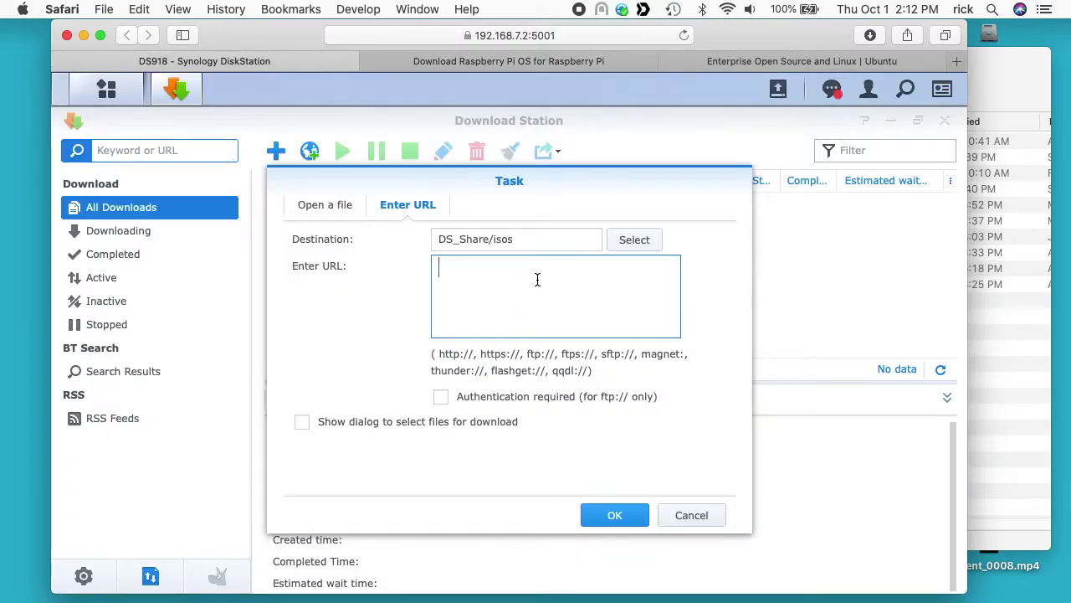
right_click(536, 280)
click(566, 317)
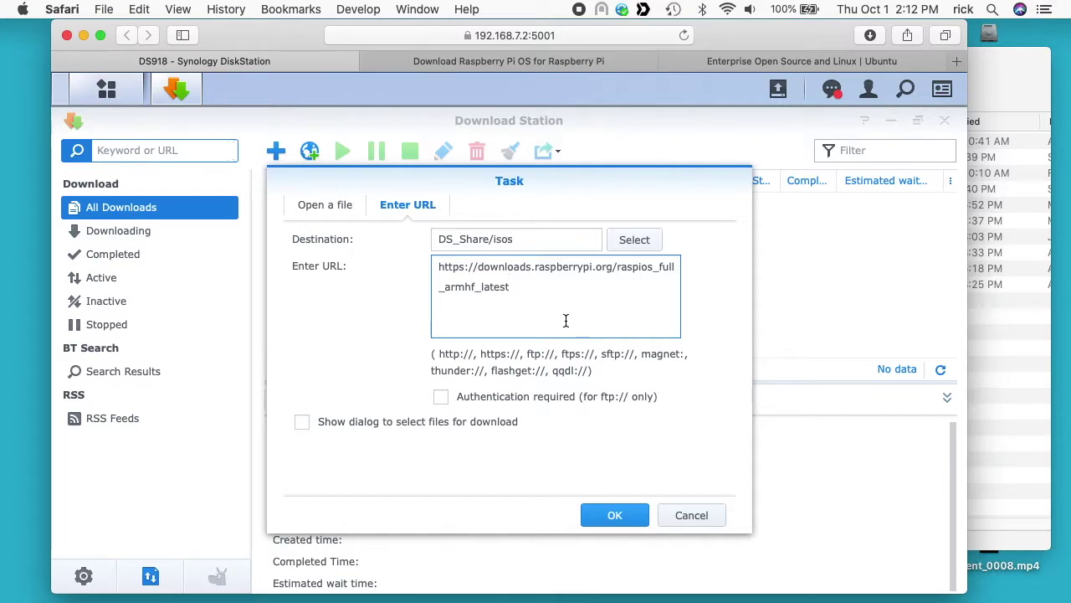
click(560, 62)
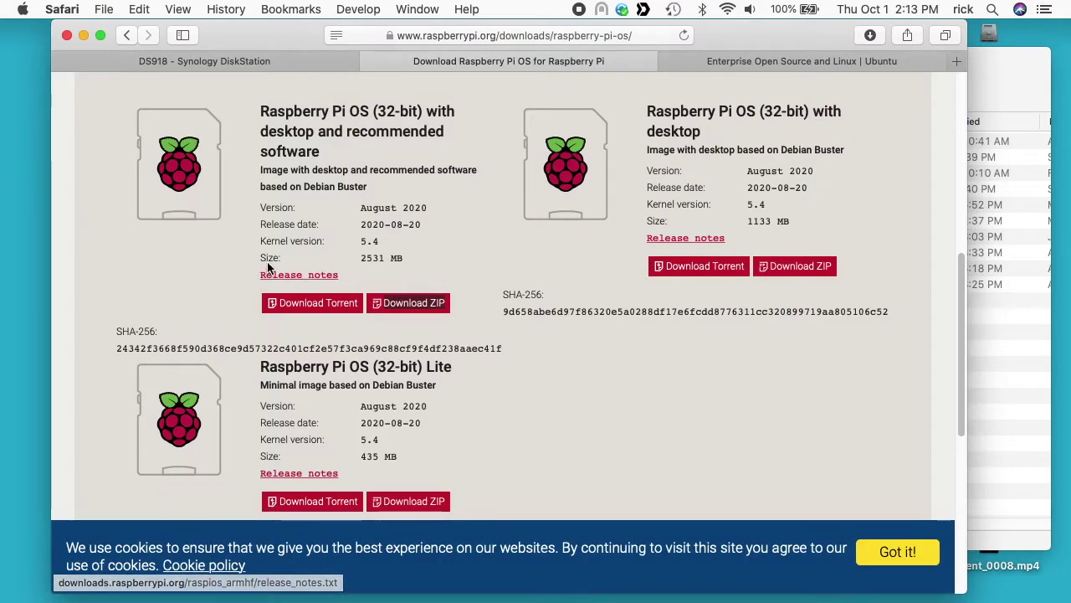
Start the full raspios ZIP download in Safari, stop it, and show the partial file in Finder
click(410, 303)
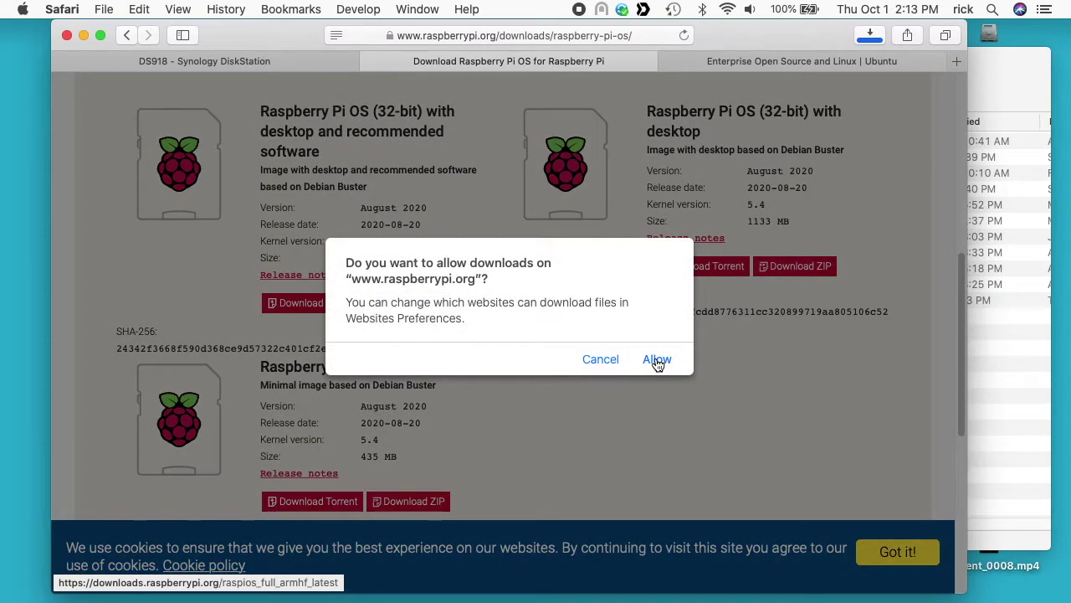
click(655, 358)
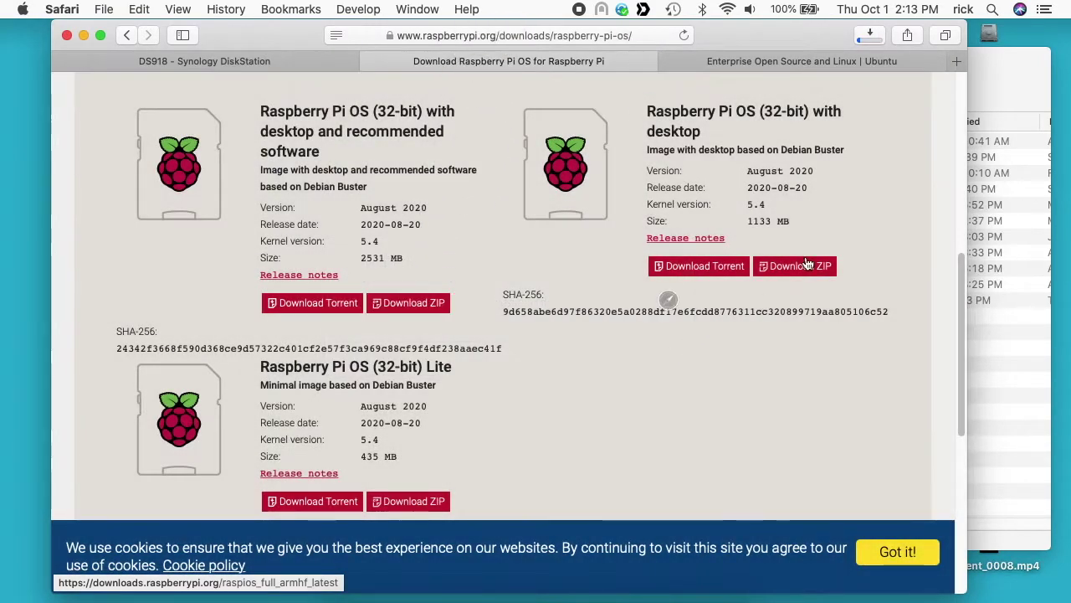
click(869, 35)
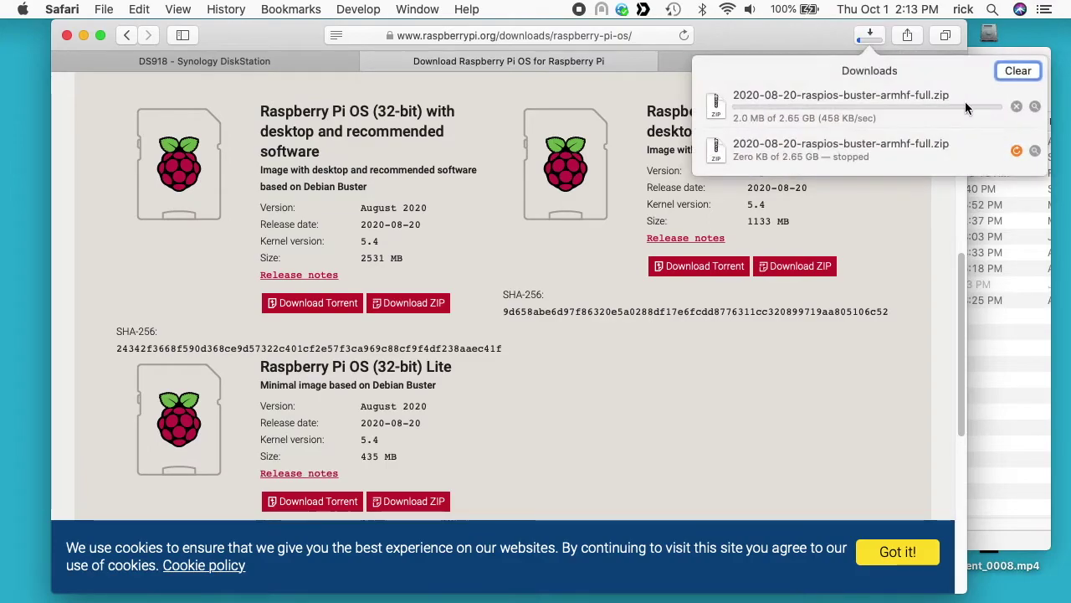
click(1016, 106)
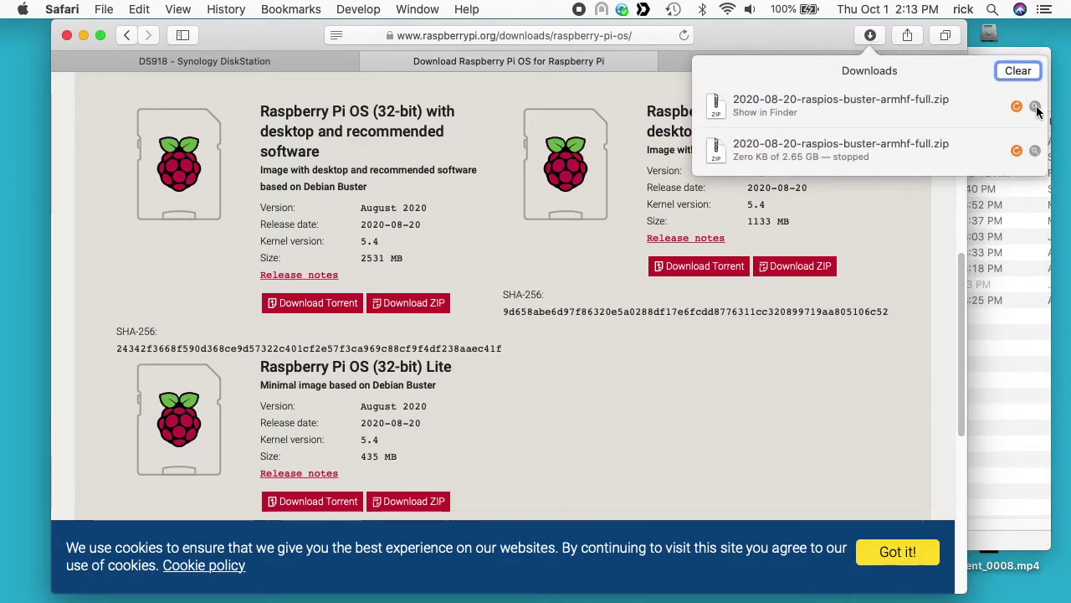
click(1035, 108)
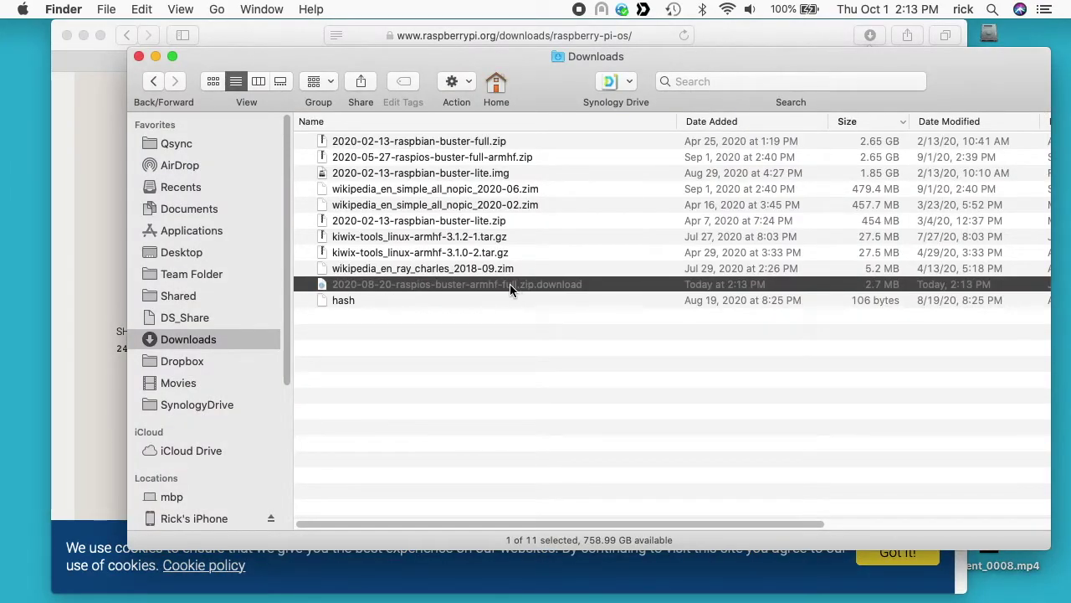
Copy both 'Where from' URLs from the partial .zip.download file's Get Info window, then close it
right_click(510, 283)
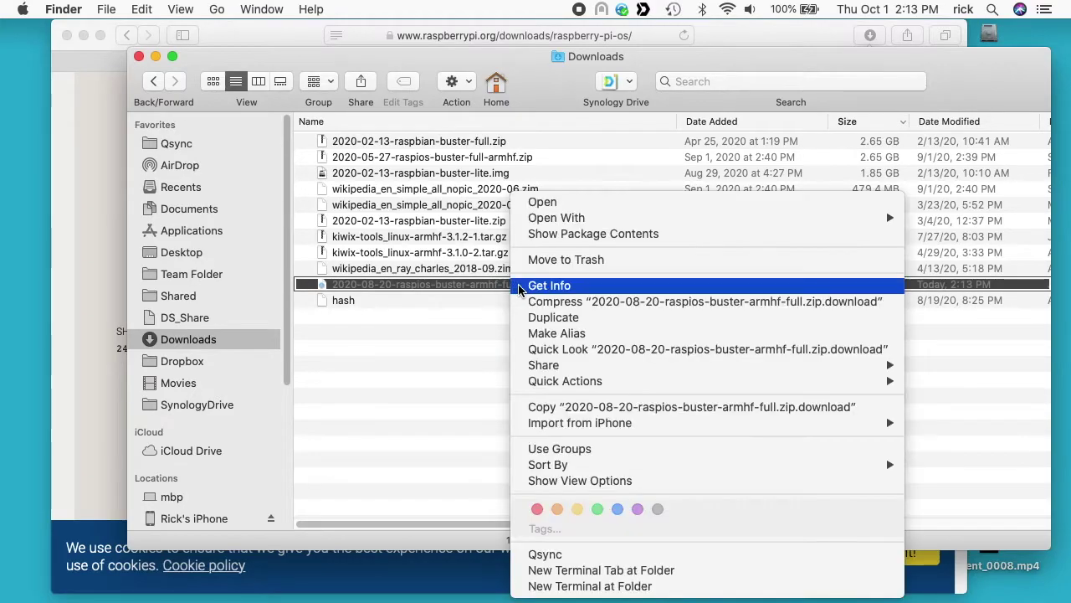
click(536, 286)
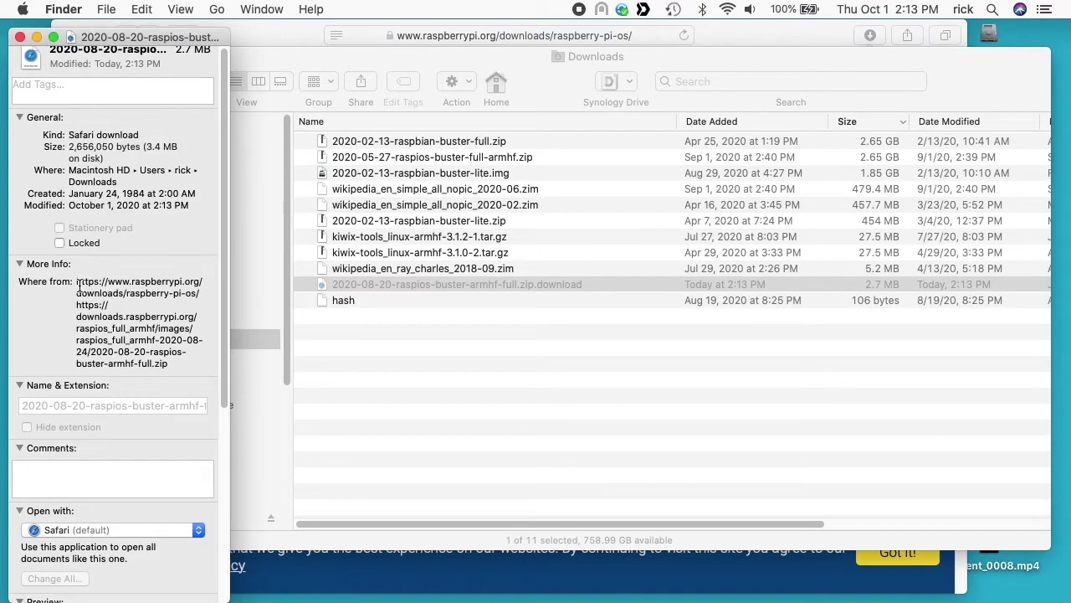
drag(78, 285, 147, 343)
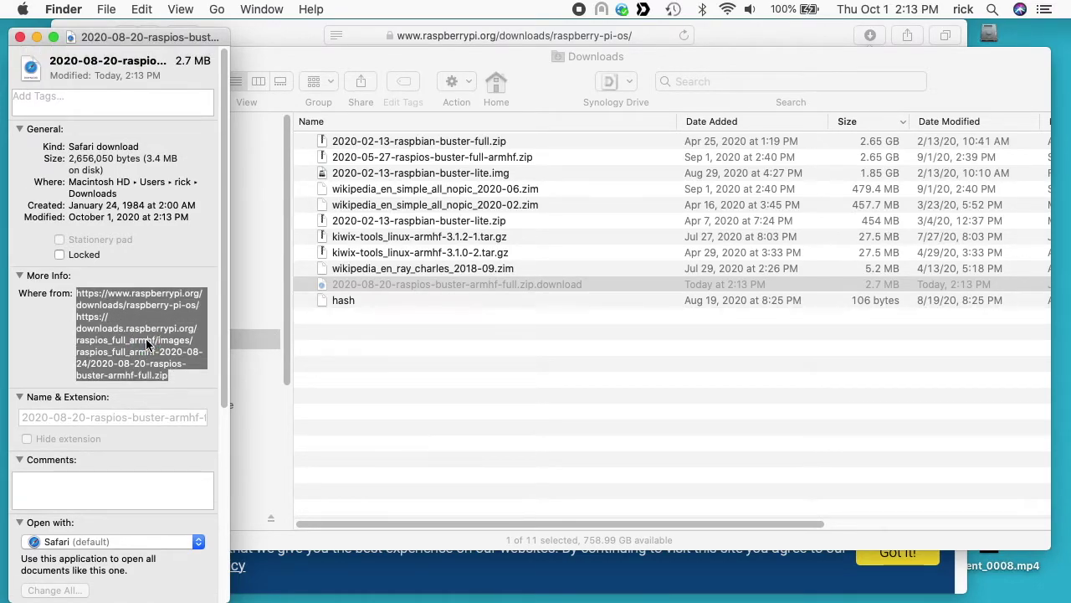
right_click(147, 343)
click(199, 442)
click(20, 37)
click(109, 120)
Replace the task's URL with the copied Raspberry Pi OS links and save the task
click(262, 60)
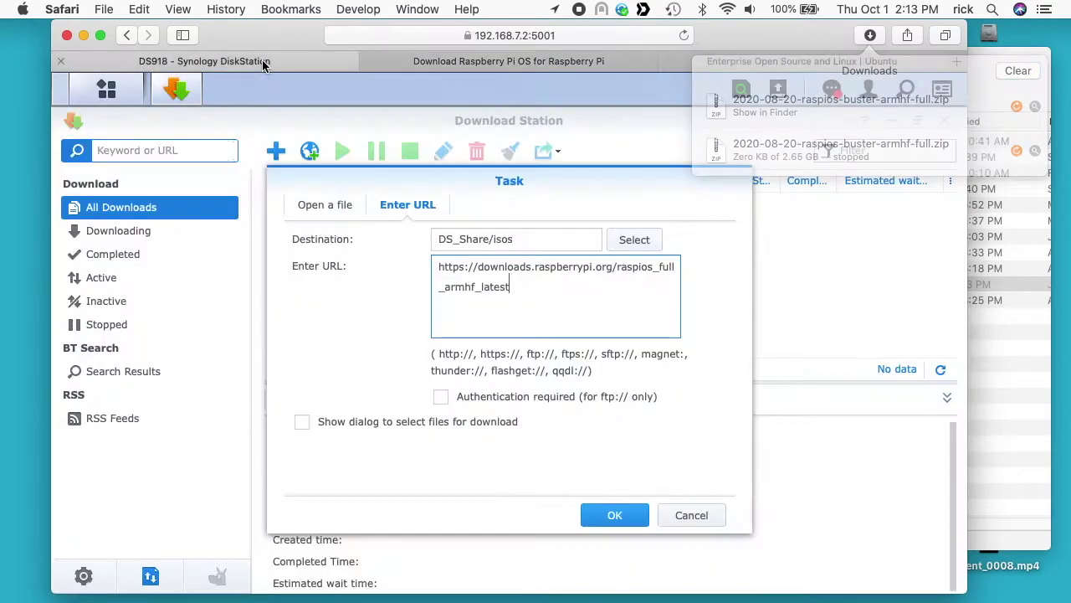
drag(439, 266, 514, 285)
right_click(514, 285)
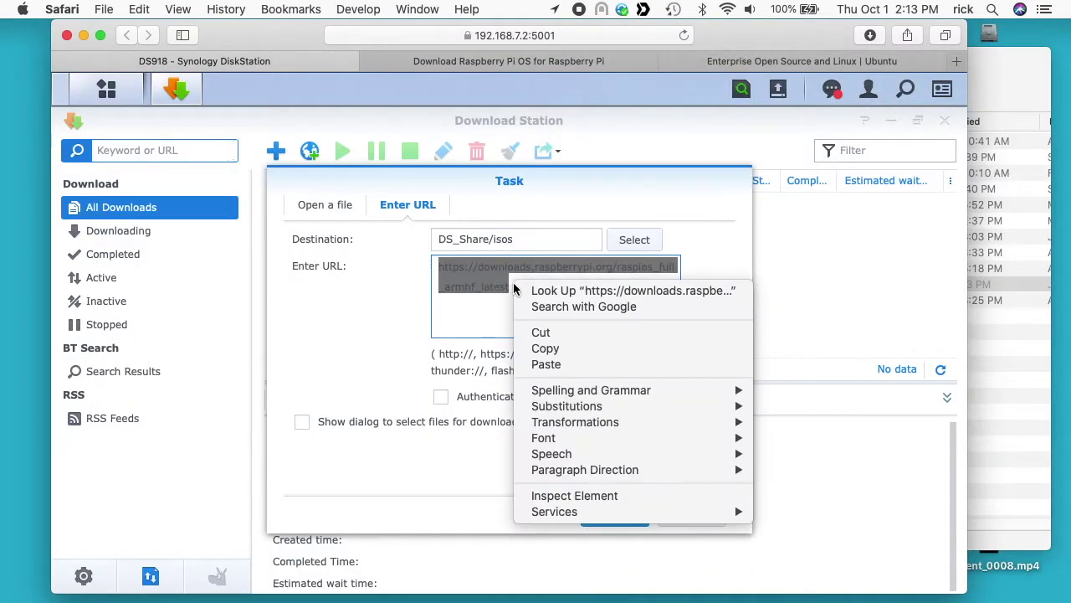
click(548, 360)
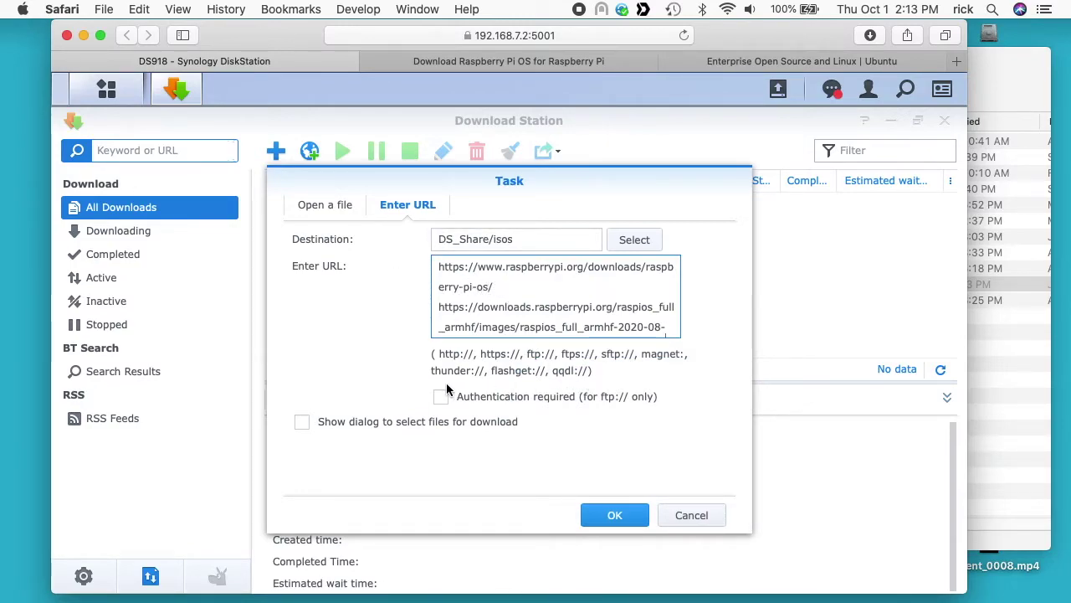
click(633, 515)
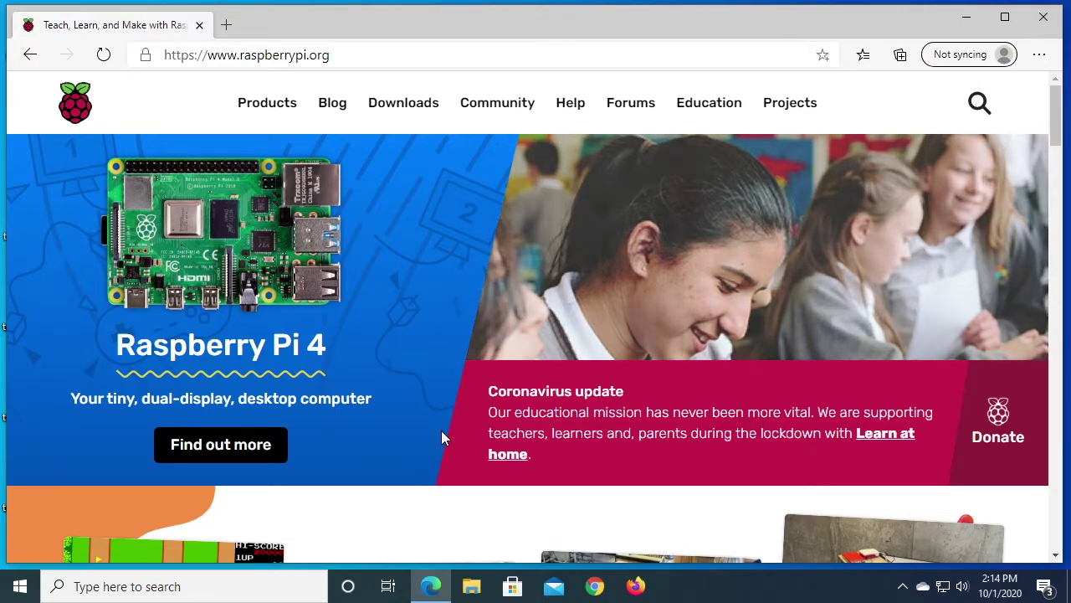
In Edge, go to the Raspberry Pi OS downloads page and start the full OS ZIP download
click(418, 109)
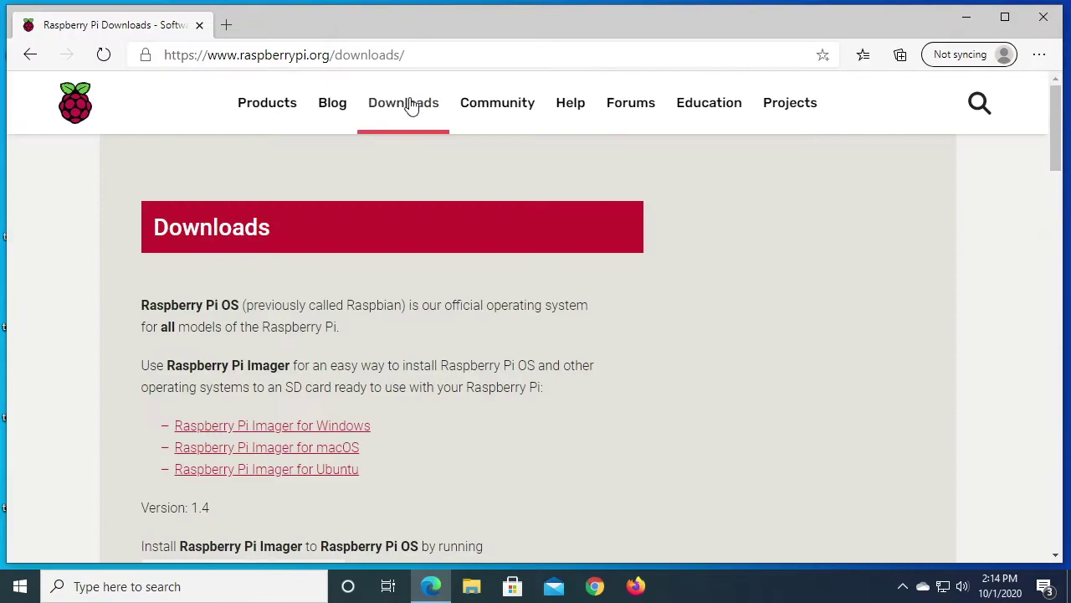
scroll(430, 243, down, 5)
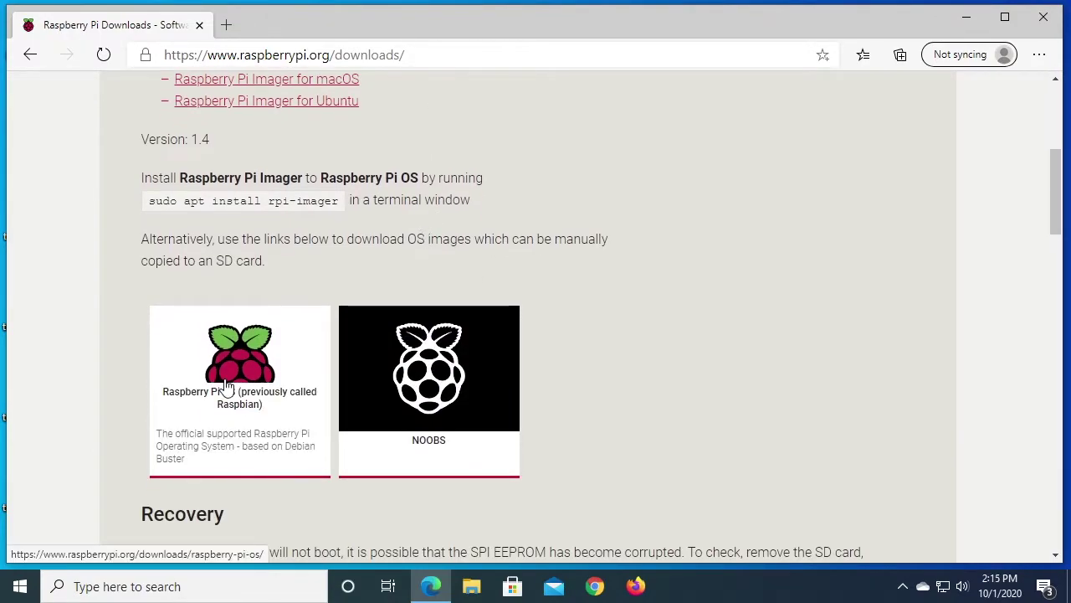
click(234, 396)
scroll(222, 380, down, 5)
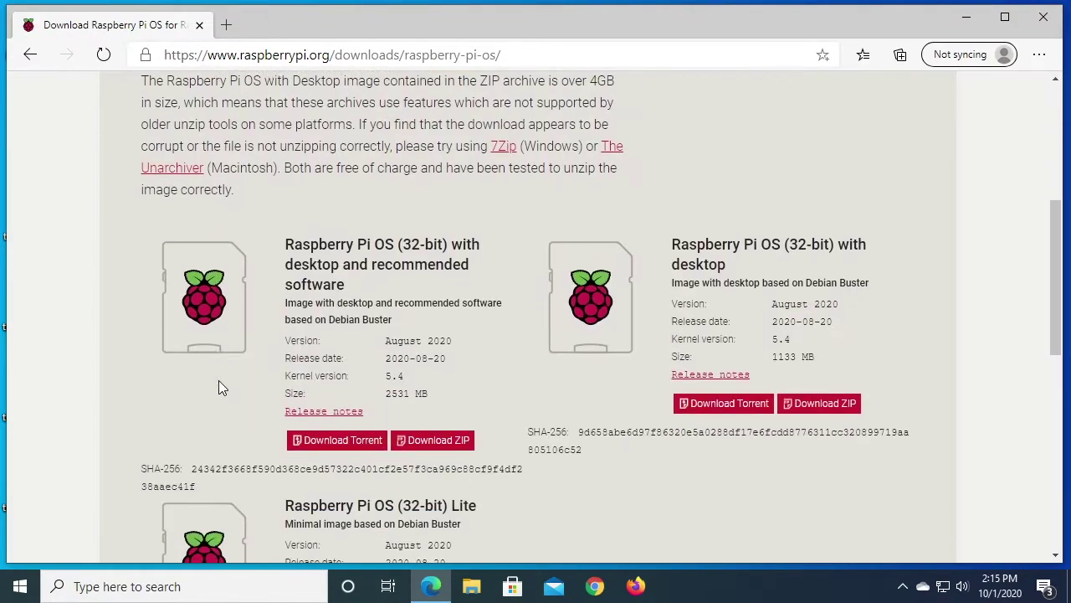
click(448, 374)
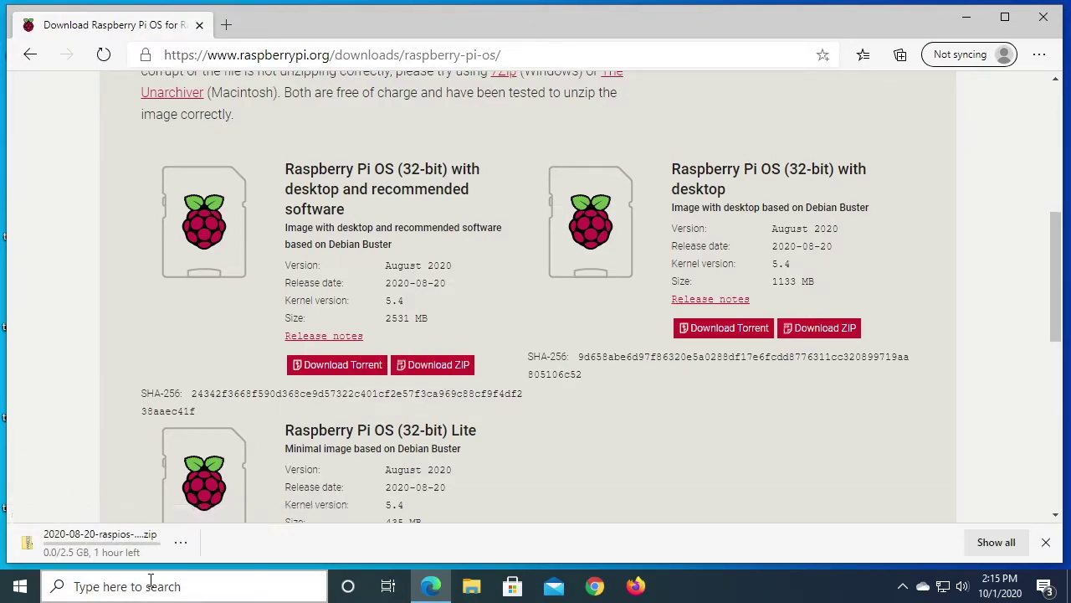
Pause the raspios download and copy its direct download link
click(182, 543)
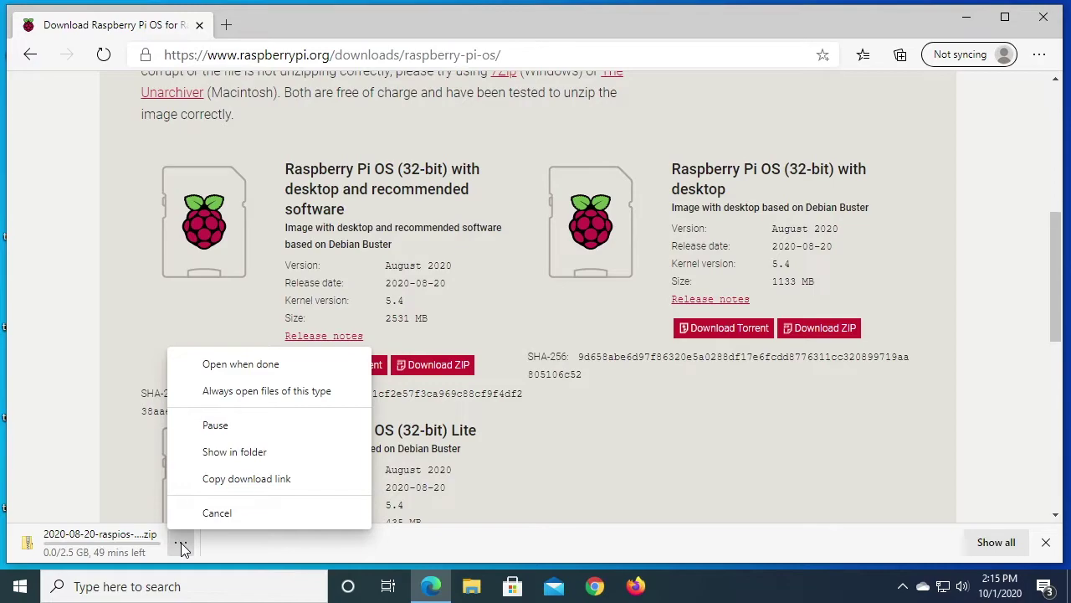
click(222, 425)
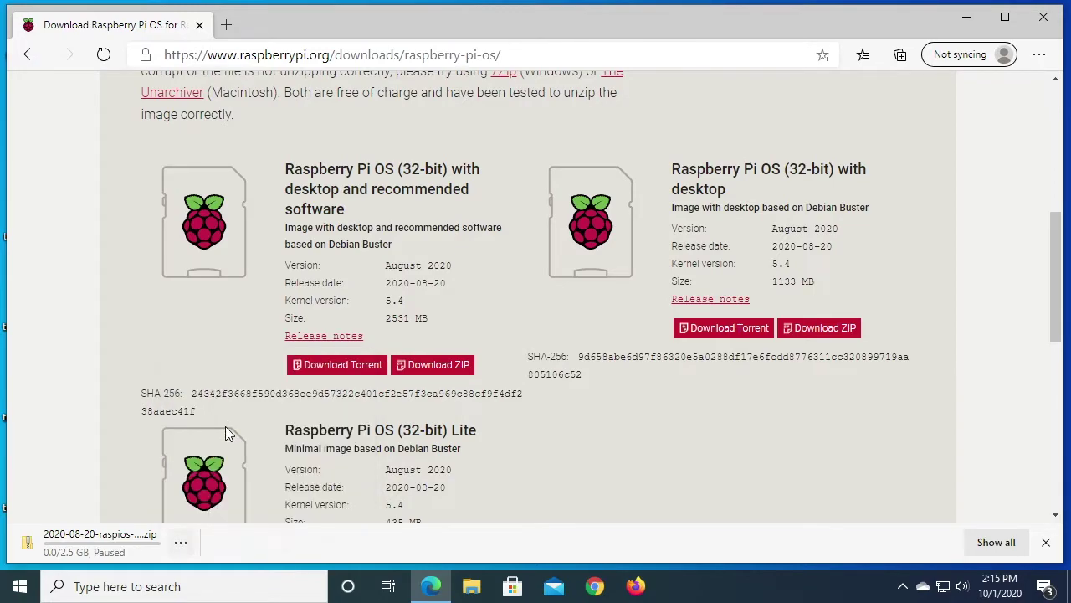
click(178, 545)
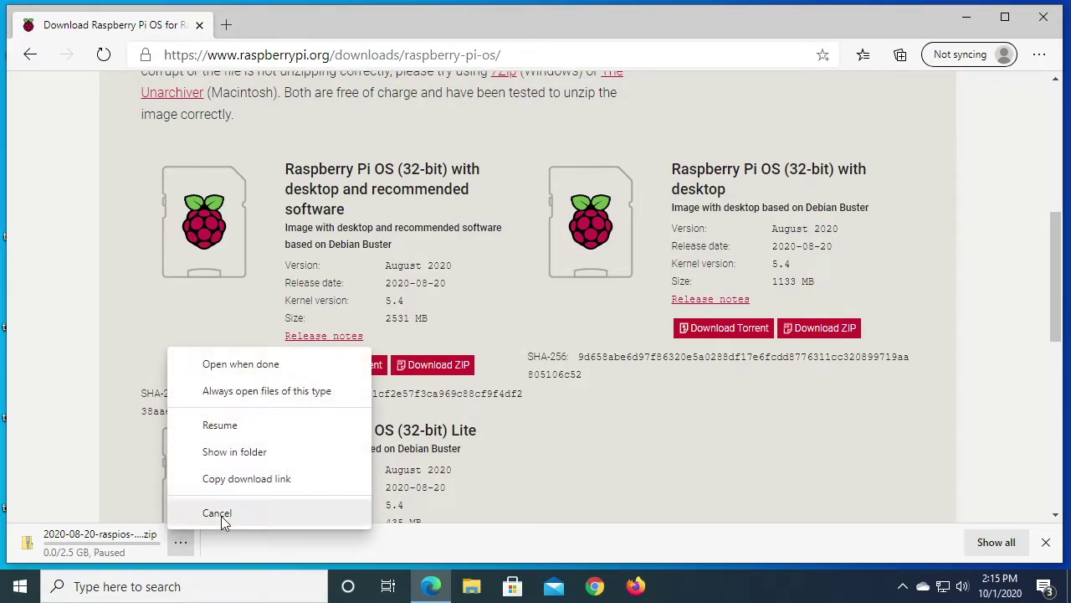
click(240, 482)
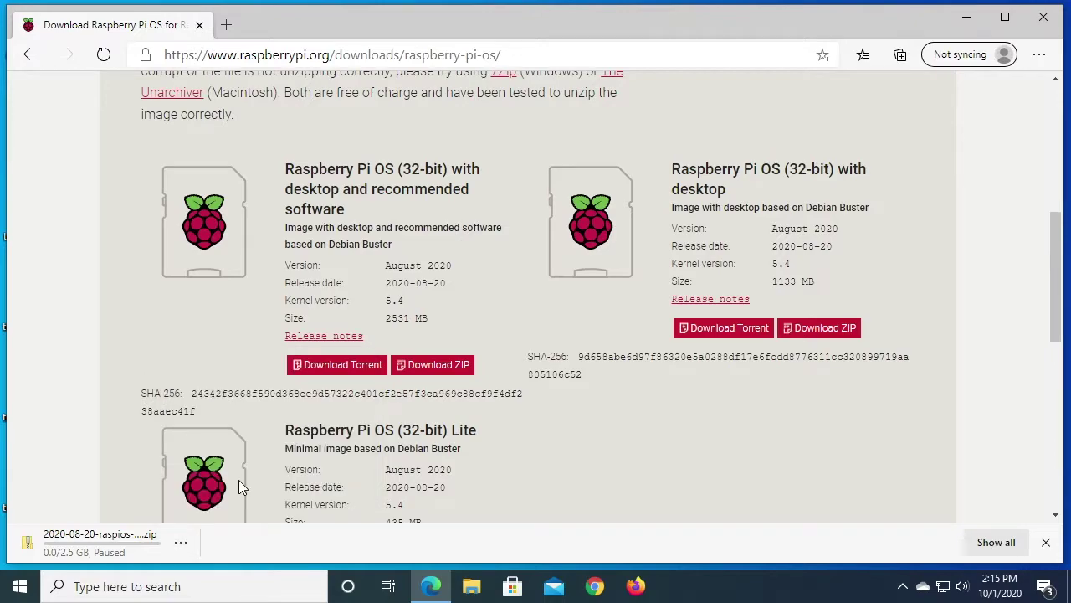
Paste the direct downloads.raspberrypi.org link into a new tab's address bar
click(226, 25)
right_click(247, 55)
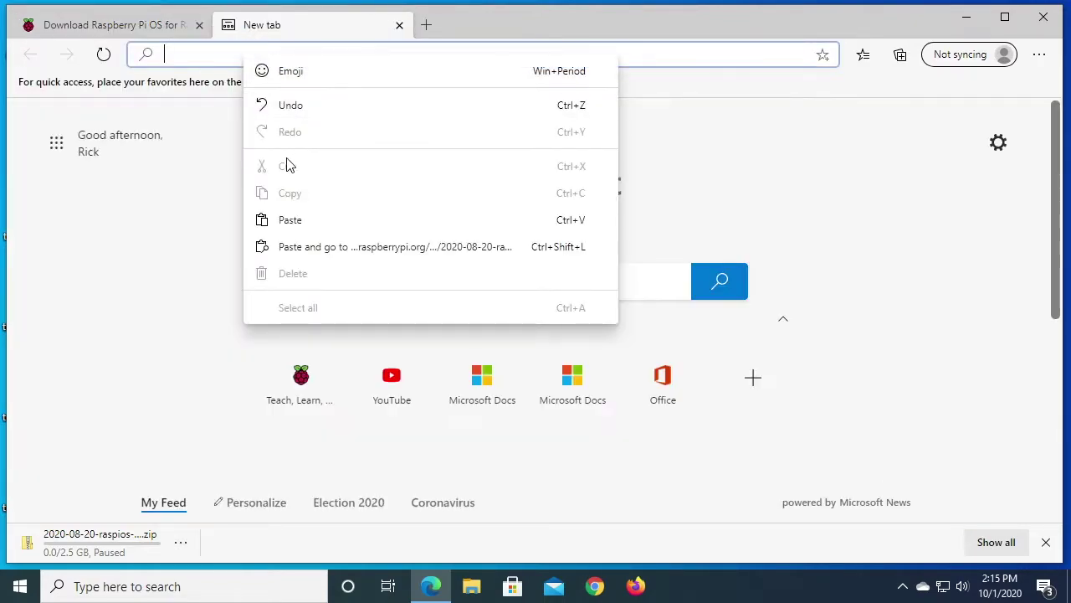
click(285, 222)
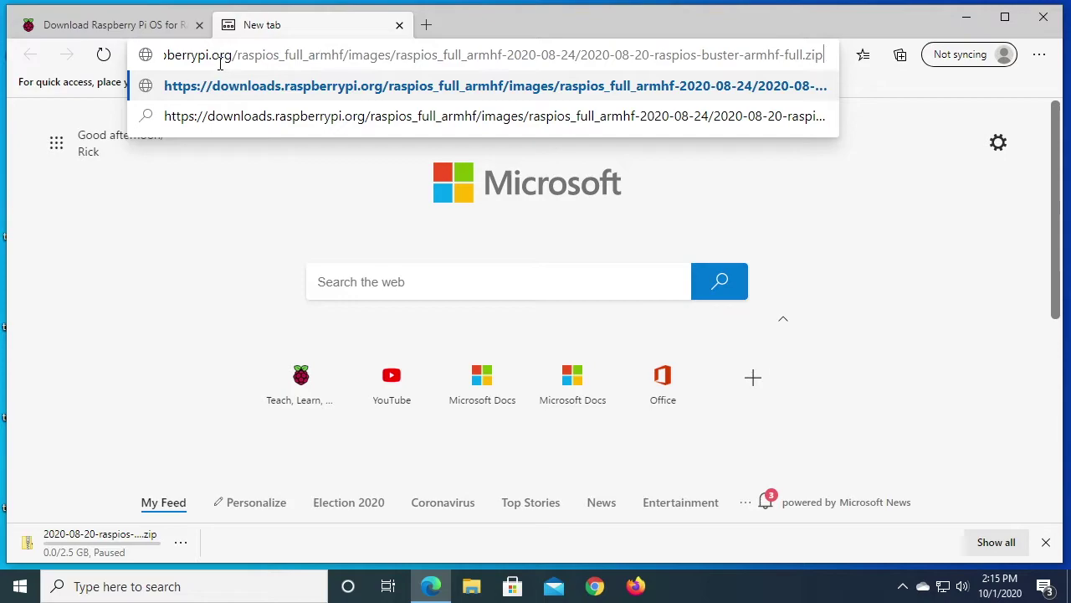
drag(220, 59, 293, 68)
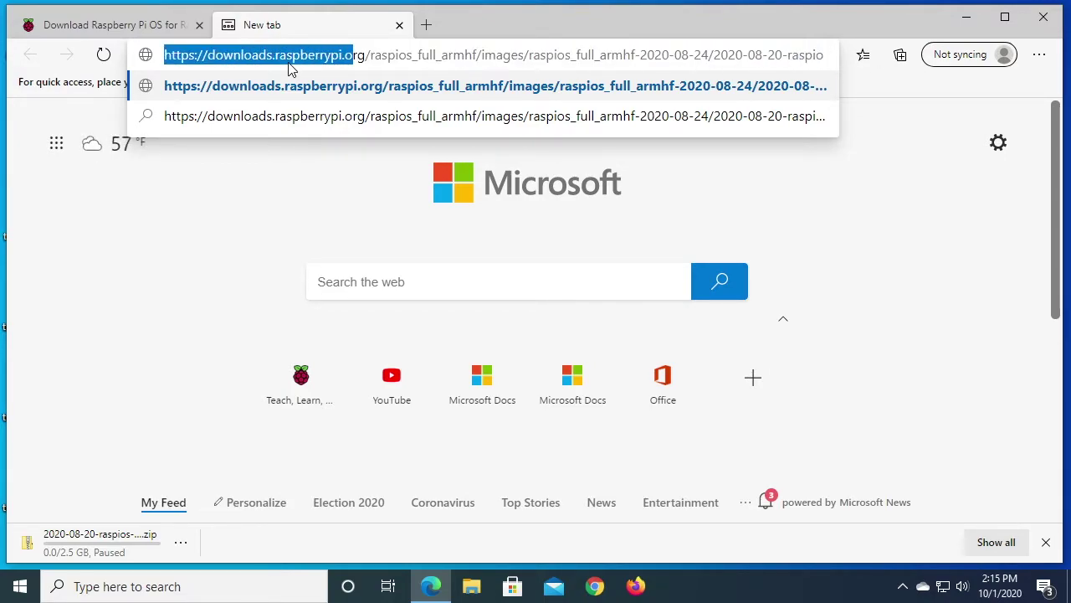
Close the new tab and cancel Safari's own raspios zip download
click(399, 25)
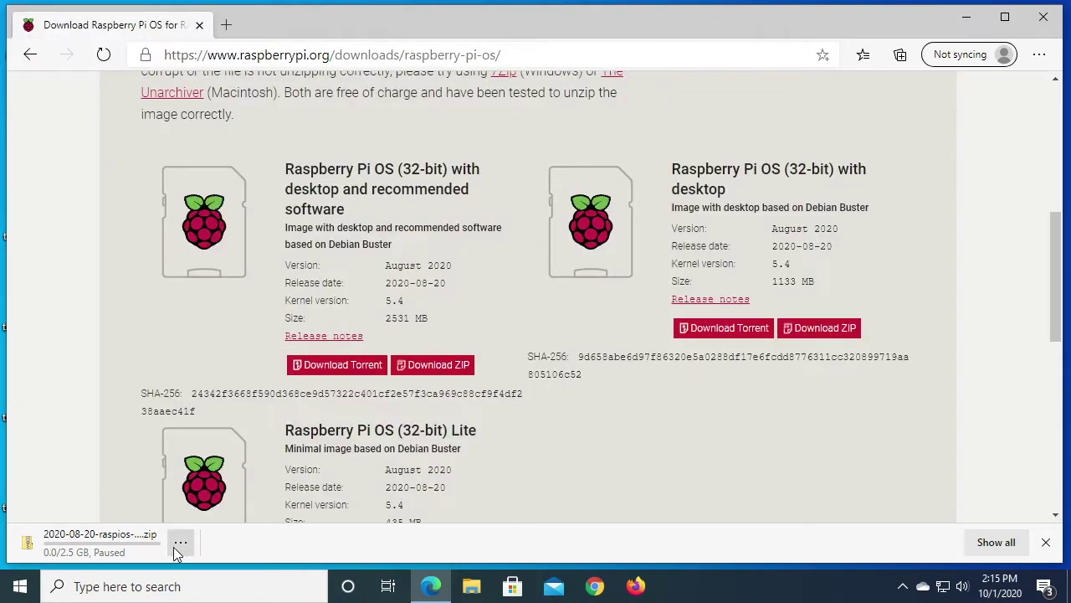
click(179, 545)
click(242, 513)
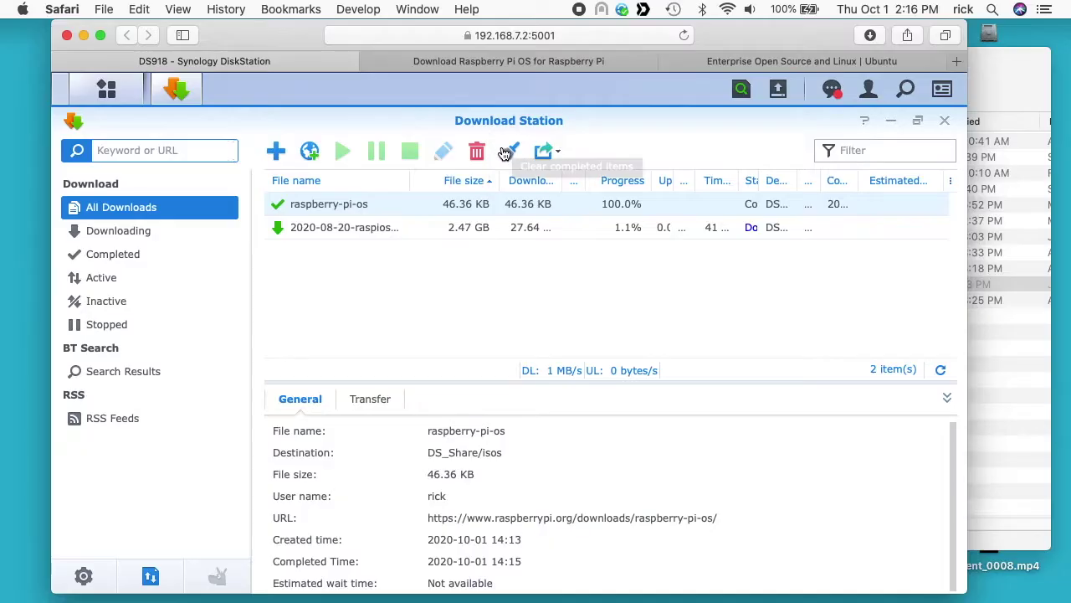
Clear completed tasks and widen the Downloaded and speed columns for the raspios zip task
click(511, 154)
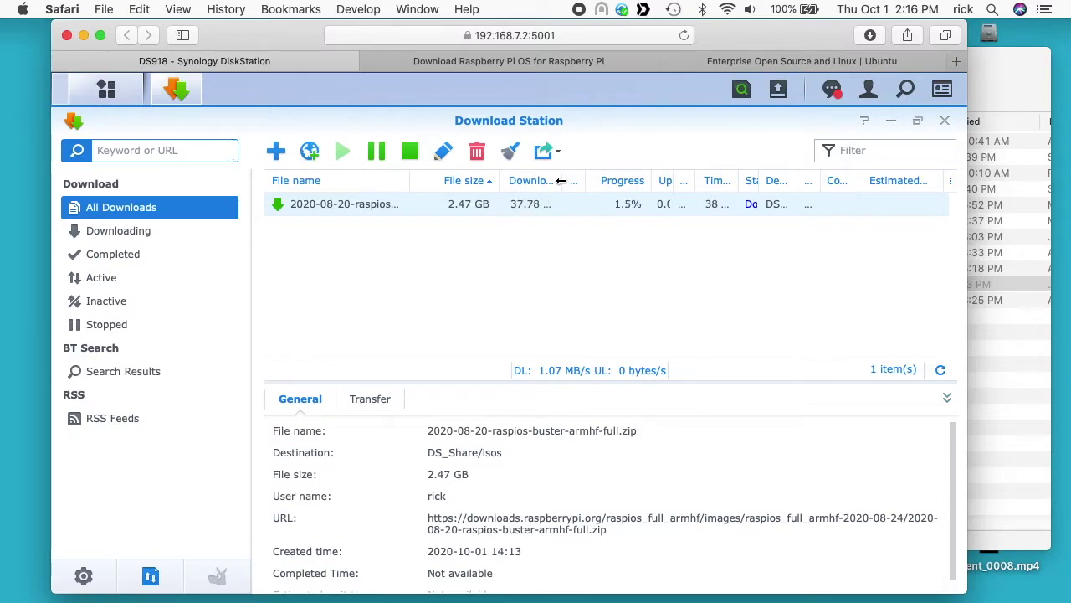
drag(574, 182, 578, 183)
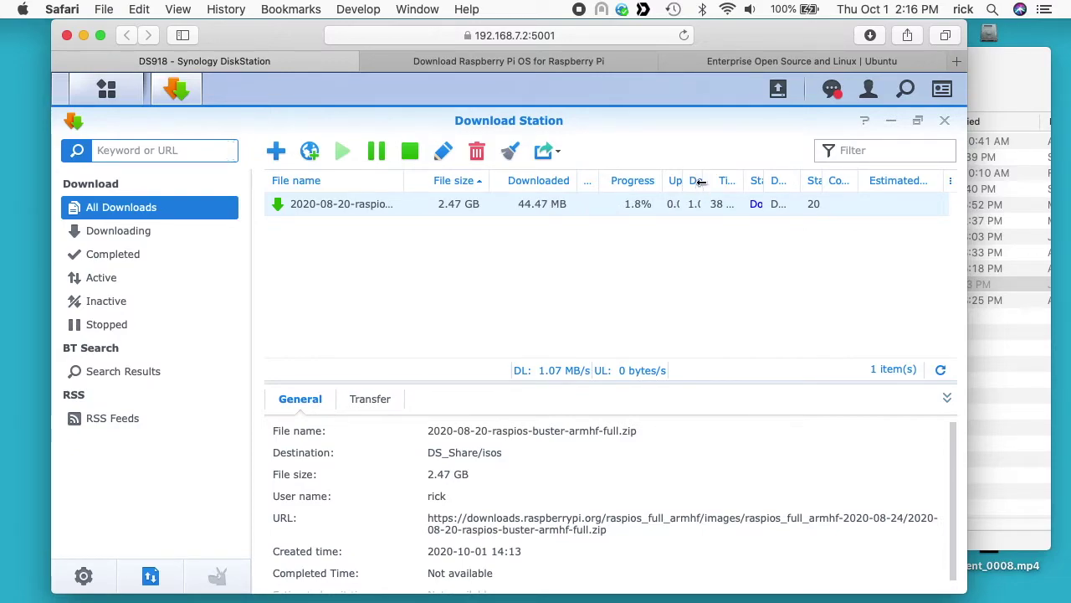
drag(702, 181, 751, 185)
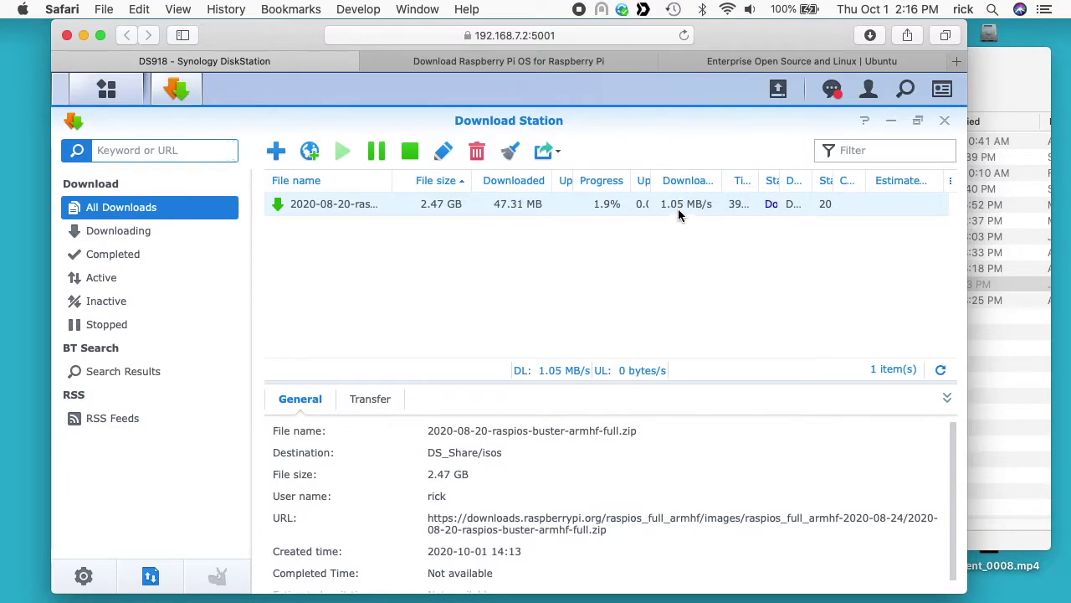
click(753, 60)
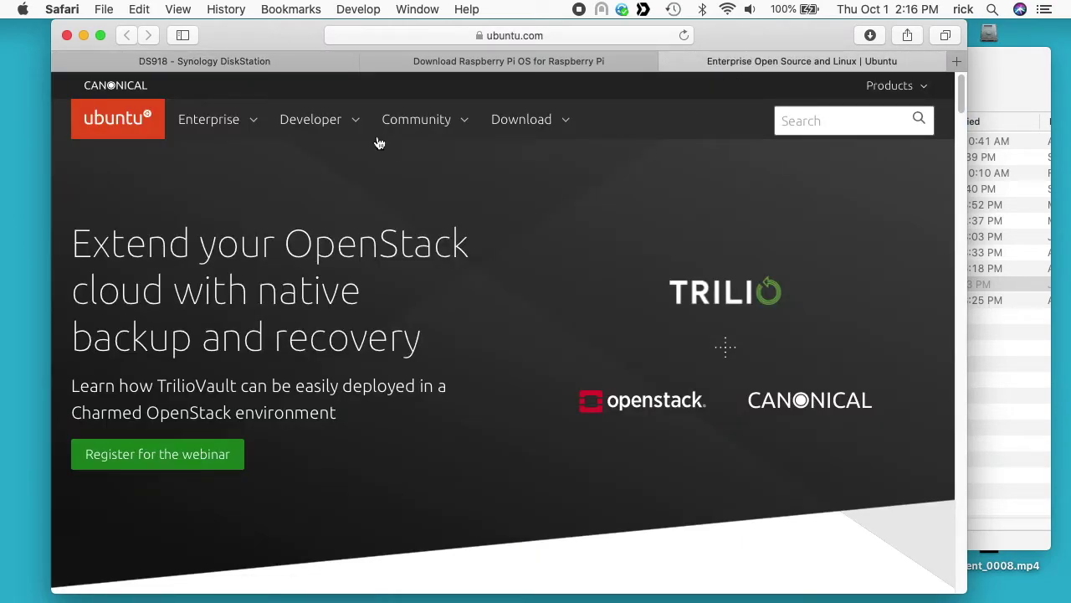
Start the Ubuntu Desktop 20.04 LTS ISO download and show Safari's downloads list
click(510, 122)
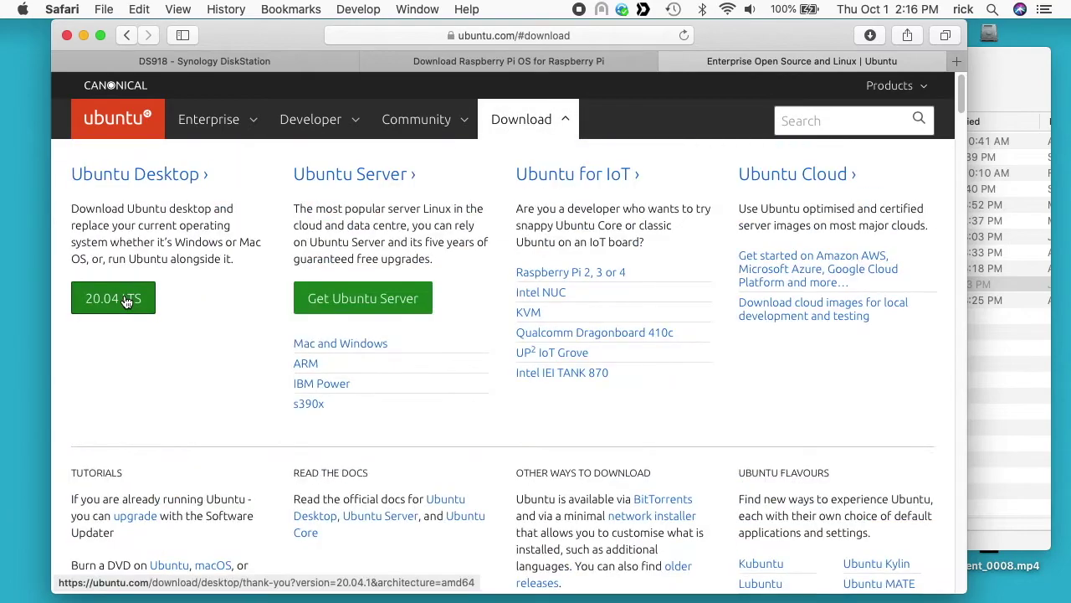
click(124, 301)
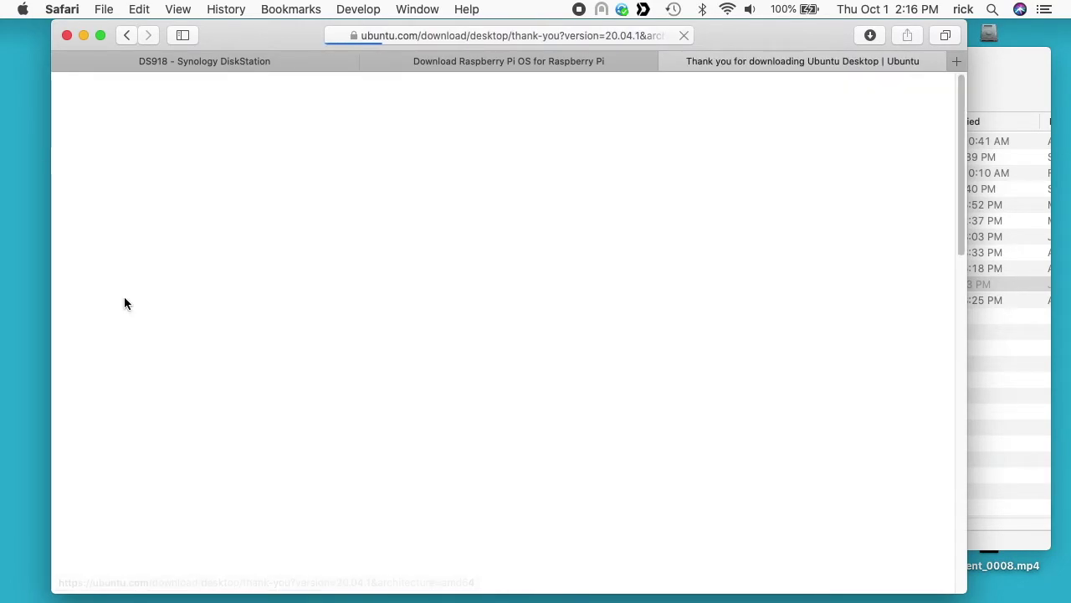
scroll(465, 455, down, 5)
scroll(466, 455, up, 10)
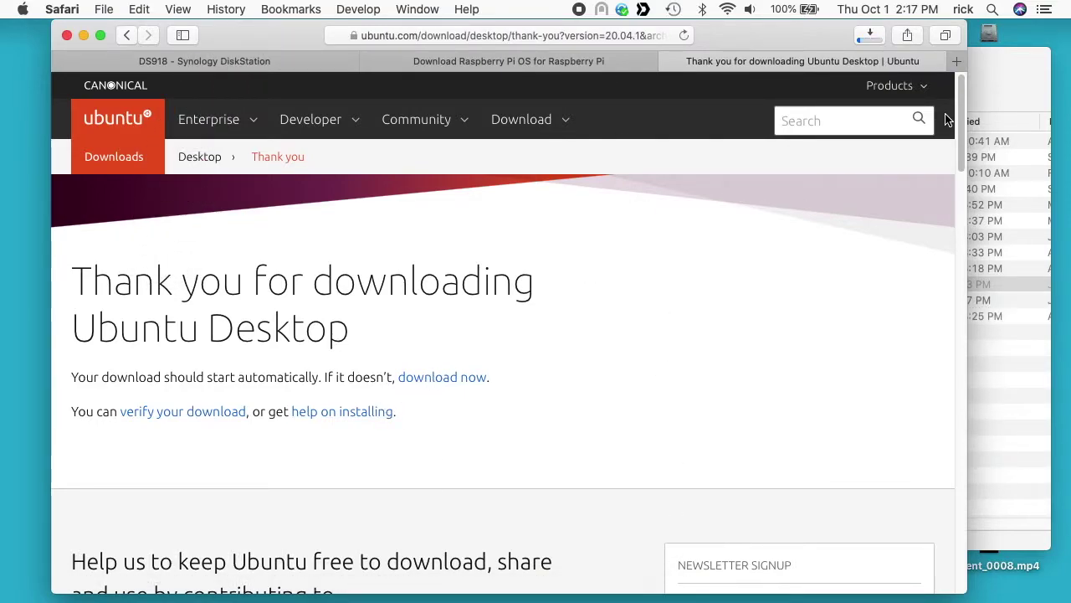
click(868, 37)
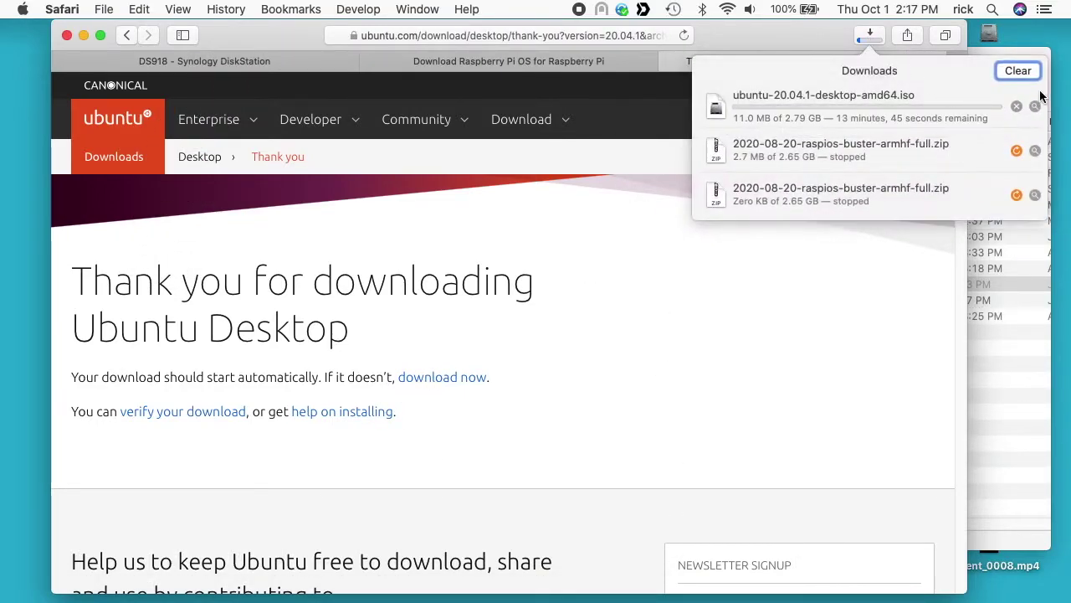
Stop the Ubuntu ISO download and check the partial file's Get Info details in Finder
click(1030, 108)
click(1035, 106)
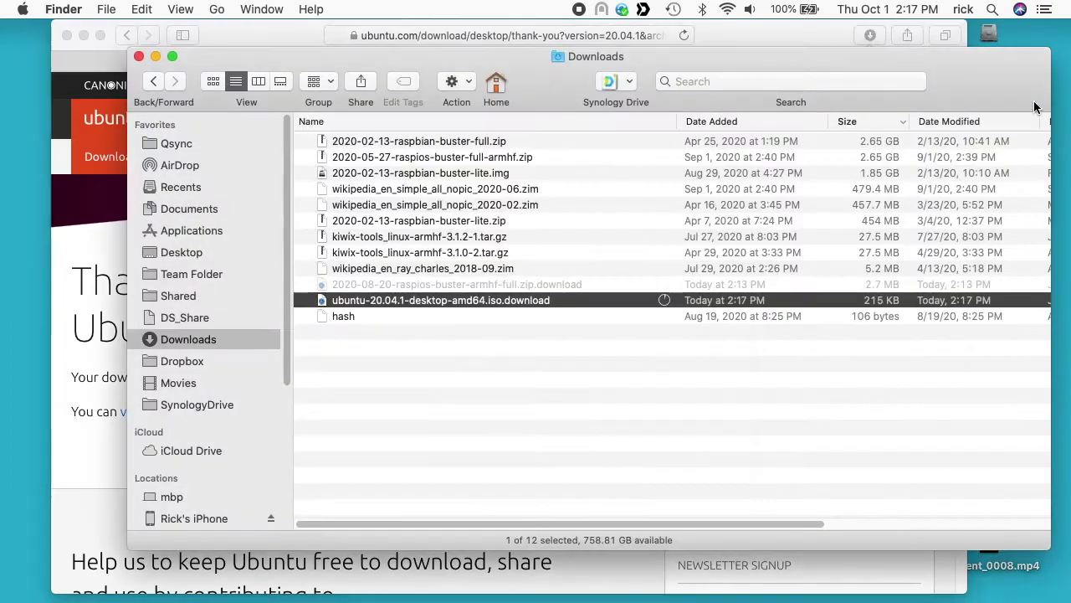
key(super+i)
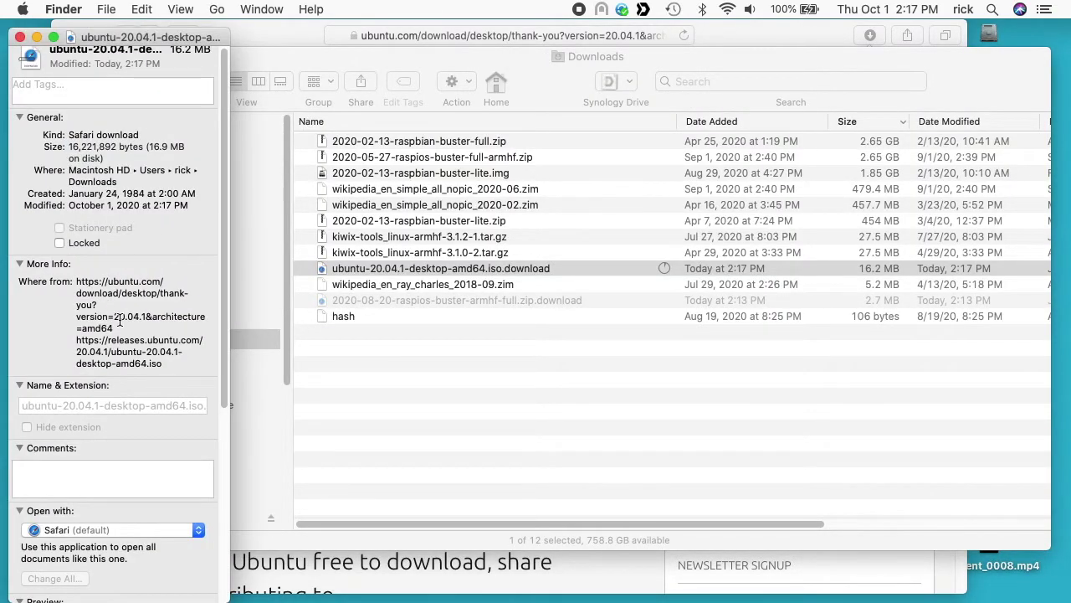
click(20, 37)
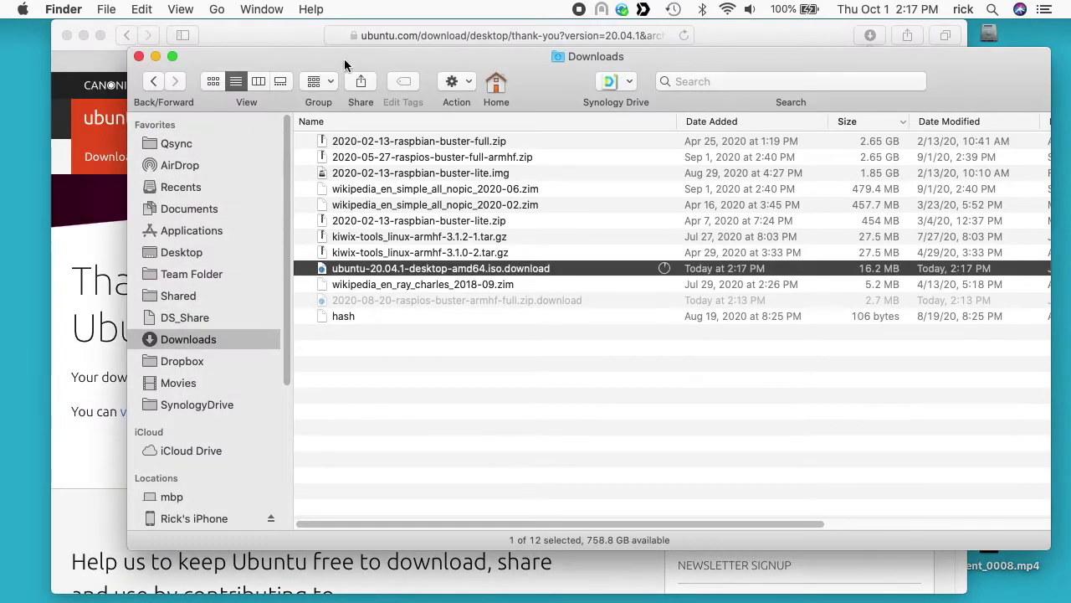
Return to Safari's Ubuntu download page
key(super+Tab)
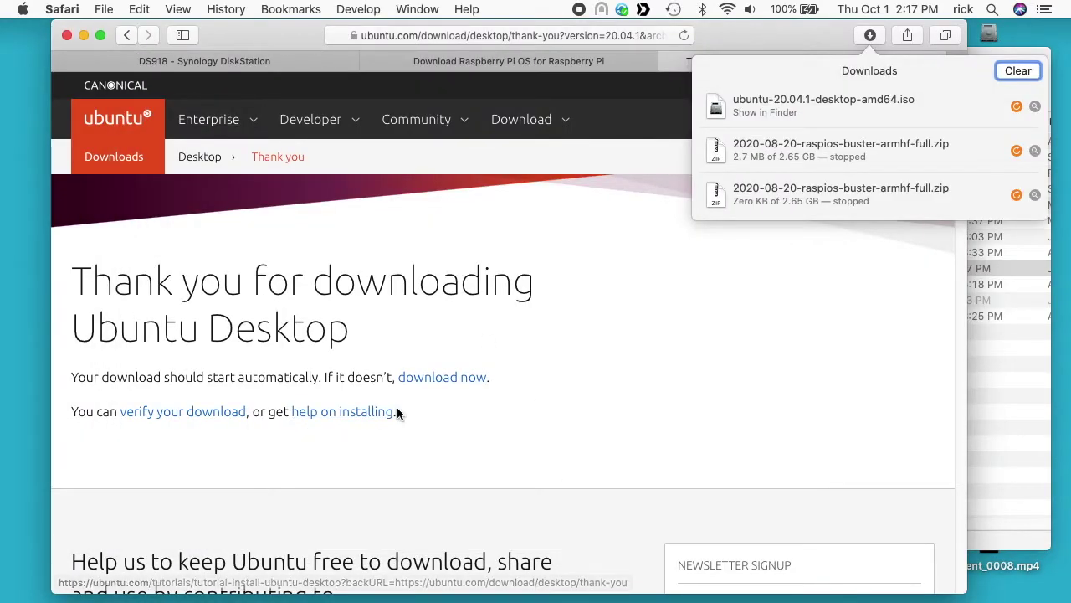
scroll(502, 423, down, 5)
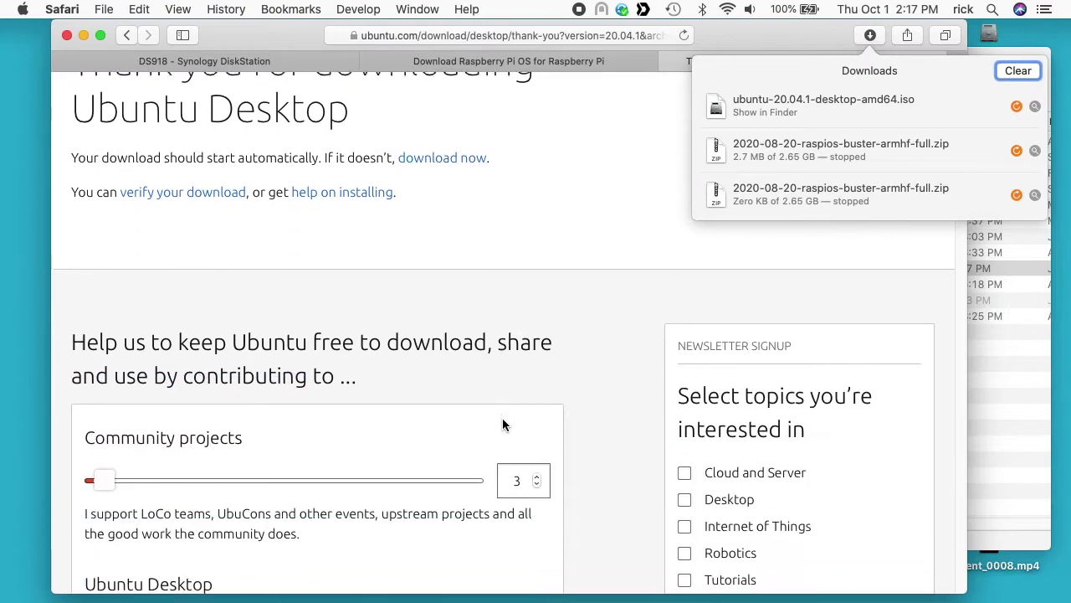
scroll(502, 429, up, 5)
Open the Ubuntu 20.04.1 LTS release page from the older releases list
click(128, 35)
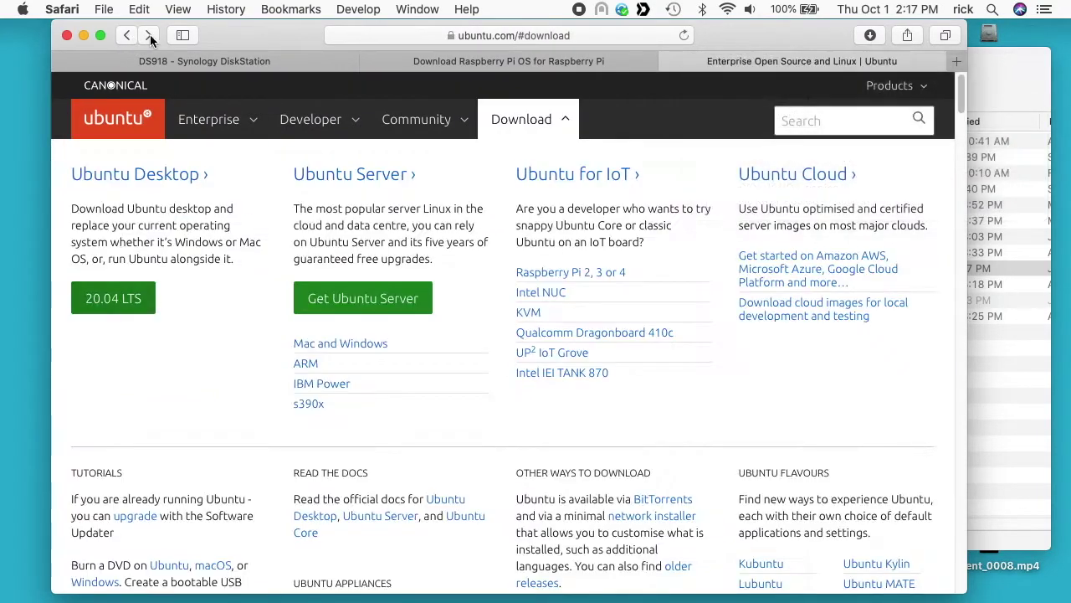
scroll(478, 449, down, 4)
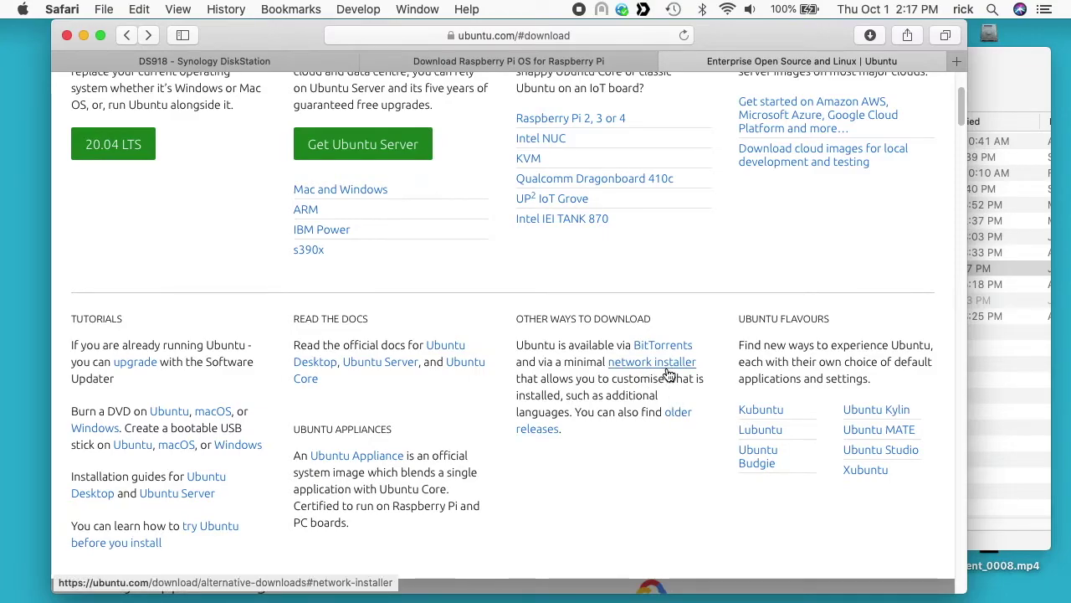
click(673, 413)
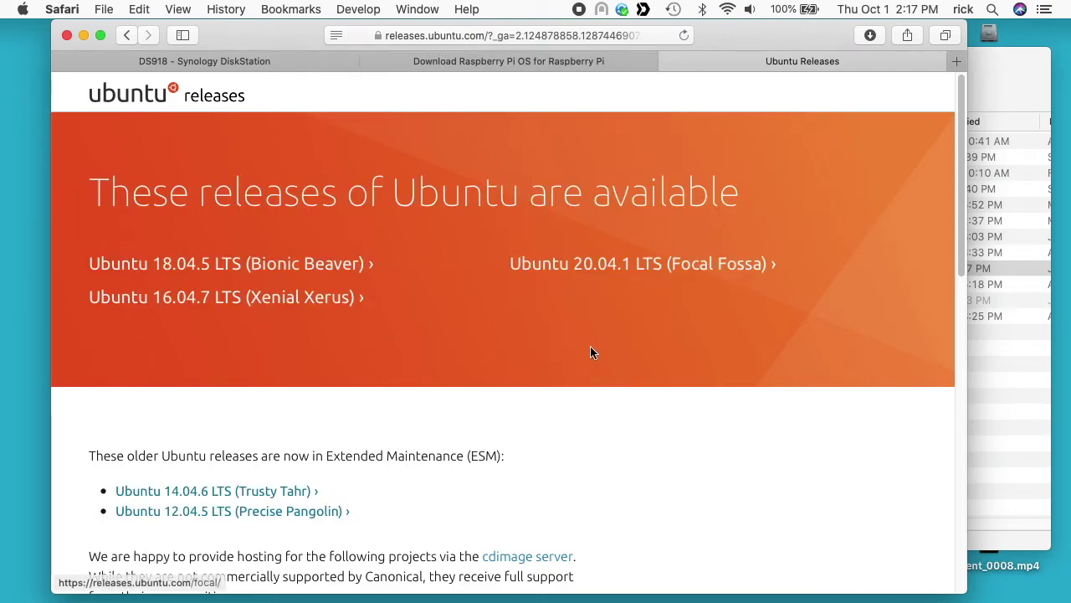
scroll(590, 346, down, 2)
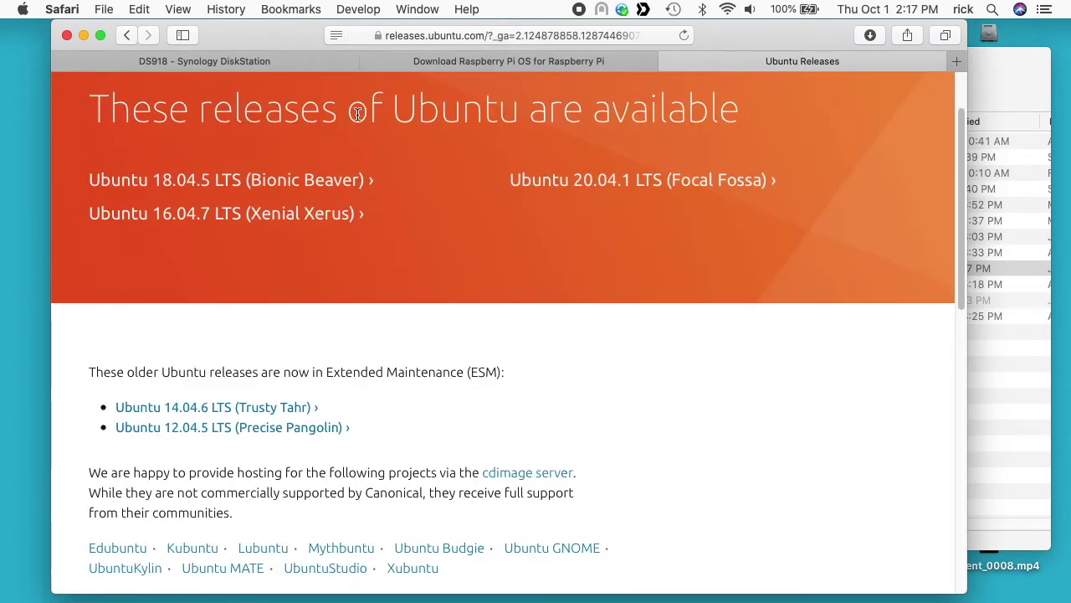
click(557, 184)
Inspect the 20.04.1 live-server ISO link's options without choosing one
scroll(428, 359, down, 6)
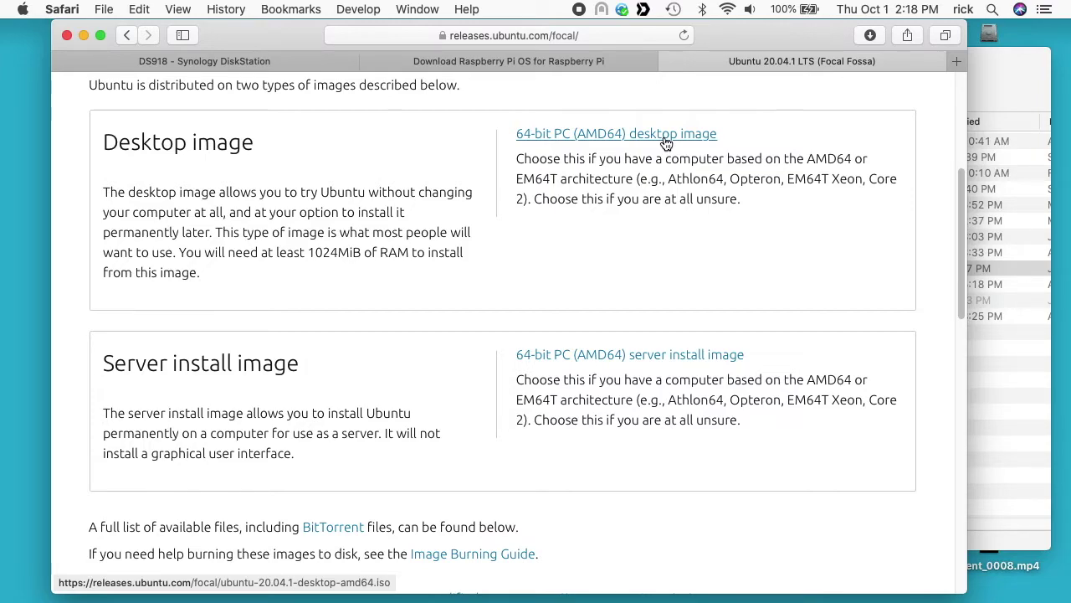
scroll(693, 281, down, 15)
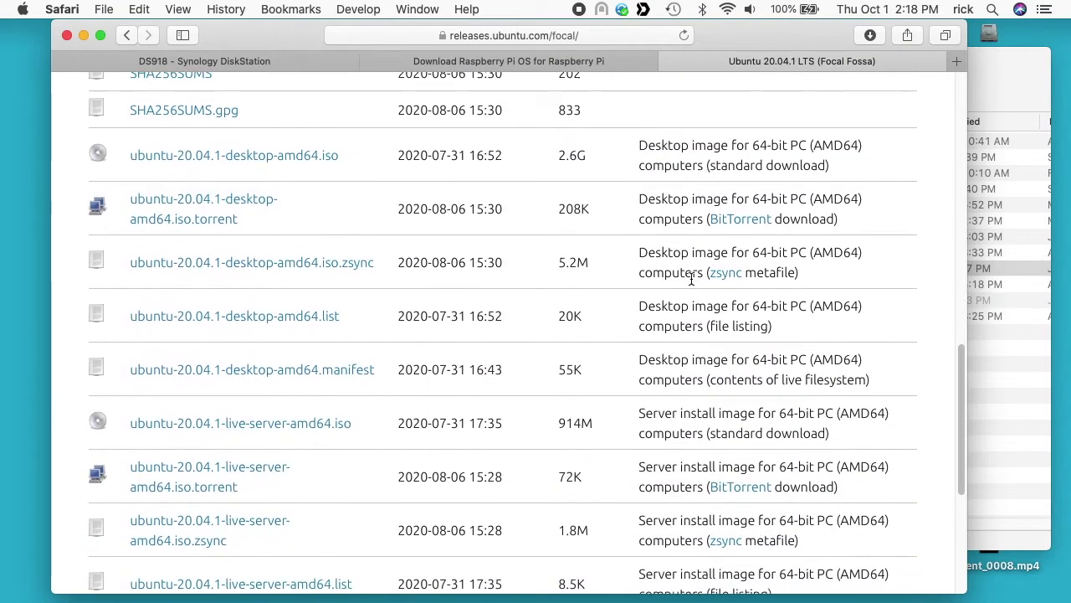
scroll(454, 338, down, 3)
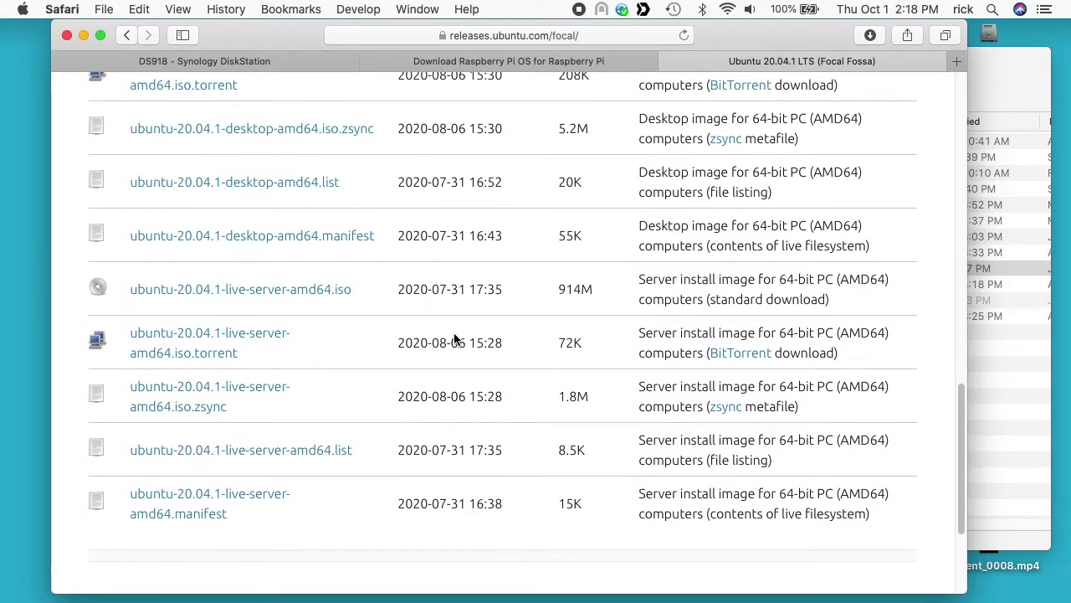
right_click(216, 293)
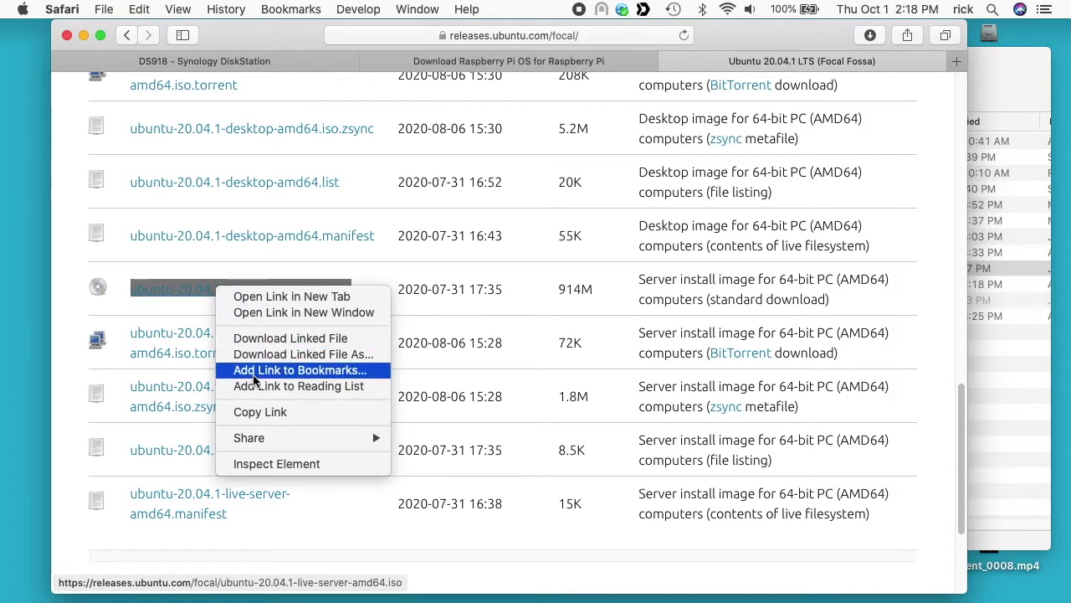
click(433, 337)
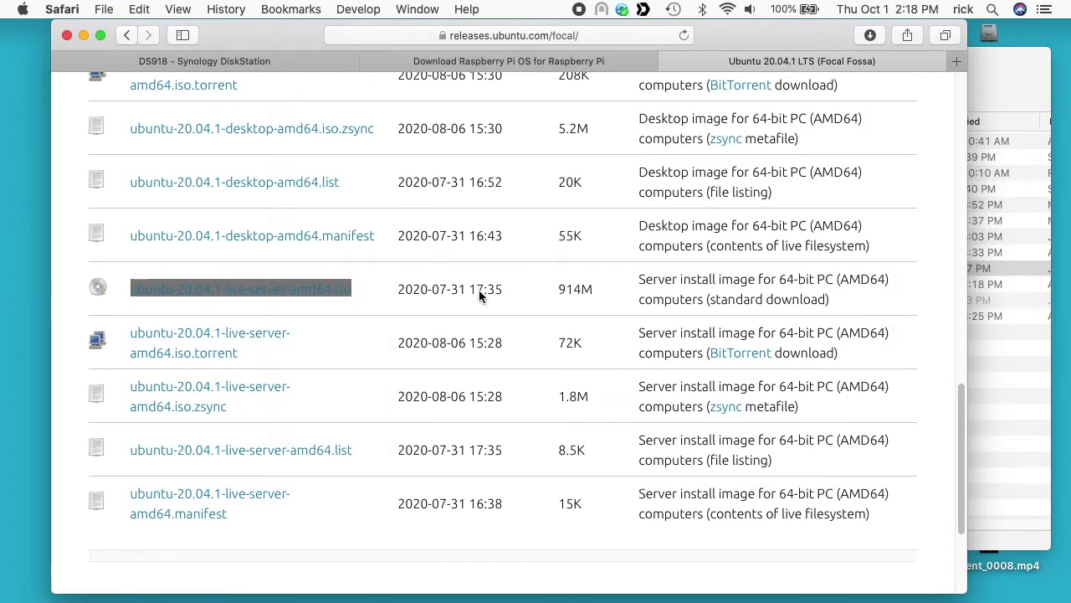
scroll(478, 296, down, 4)
scroll(479, 295, up, 6)
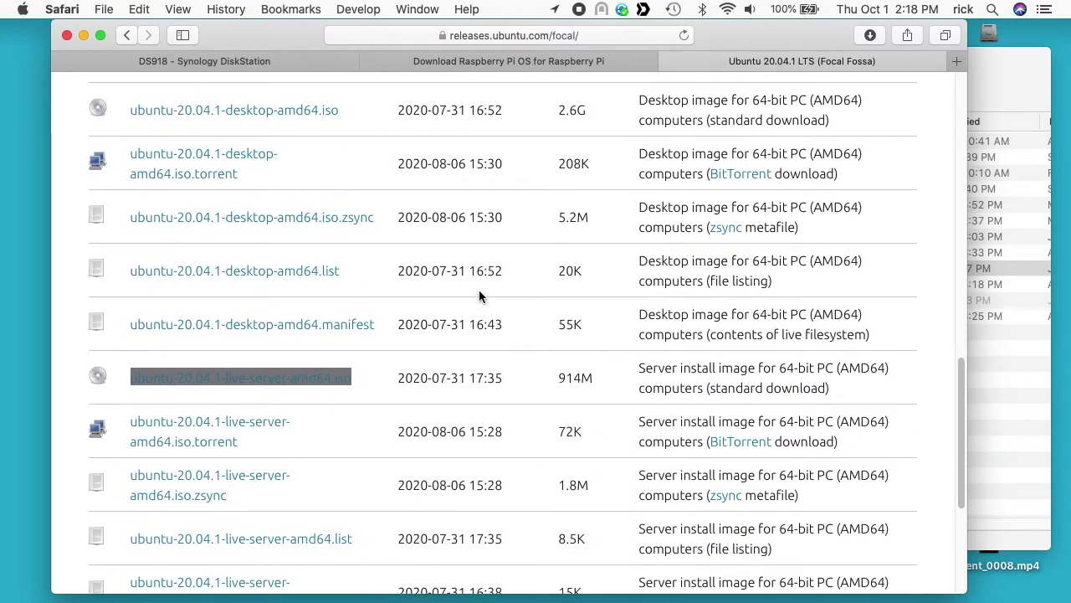
scroll(478, 296, up, 12)
Browse the Ubuntu 18.04 release listing, then close the Ubuntu releases tab
key(super+bracketleft)
scroll(418, 377, down, 10)
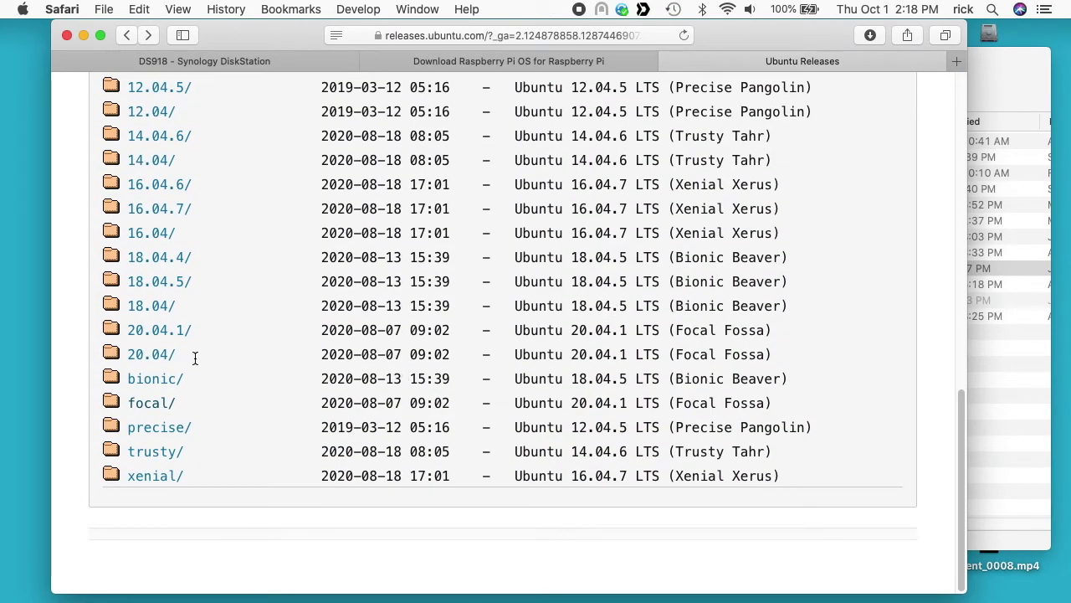
click(164, 332)
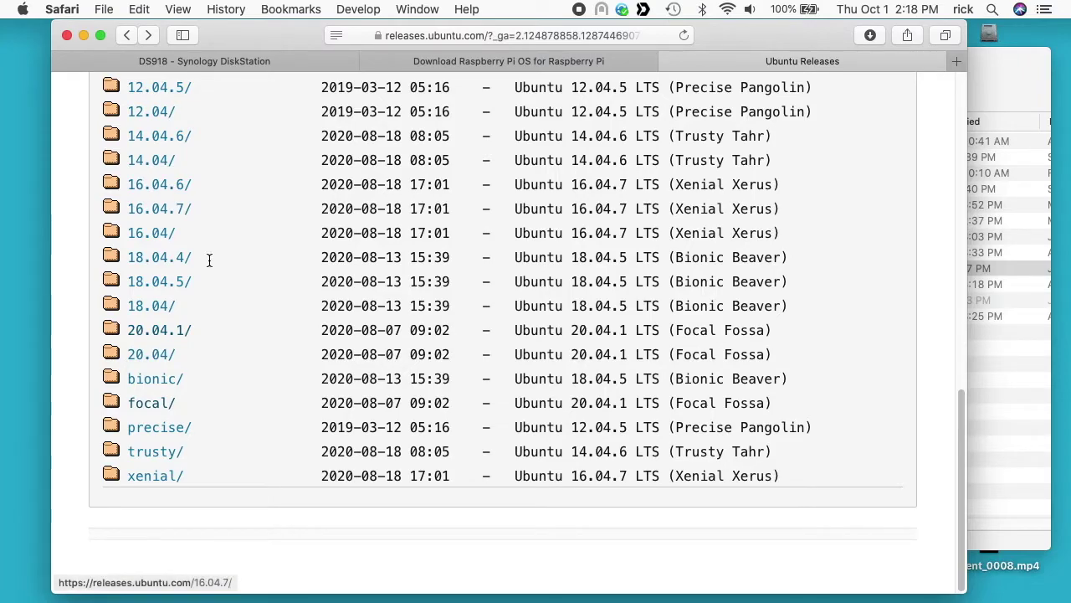
click(151, 306)
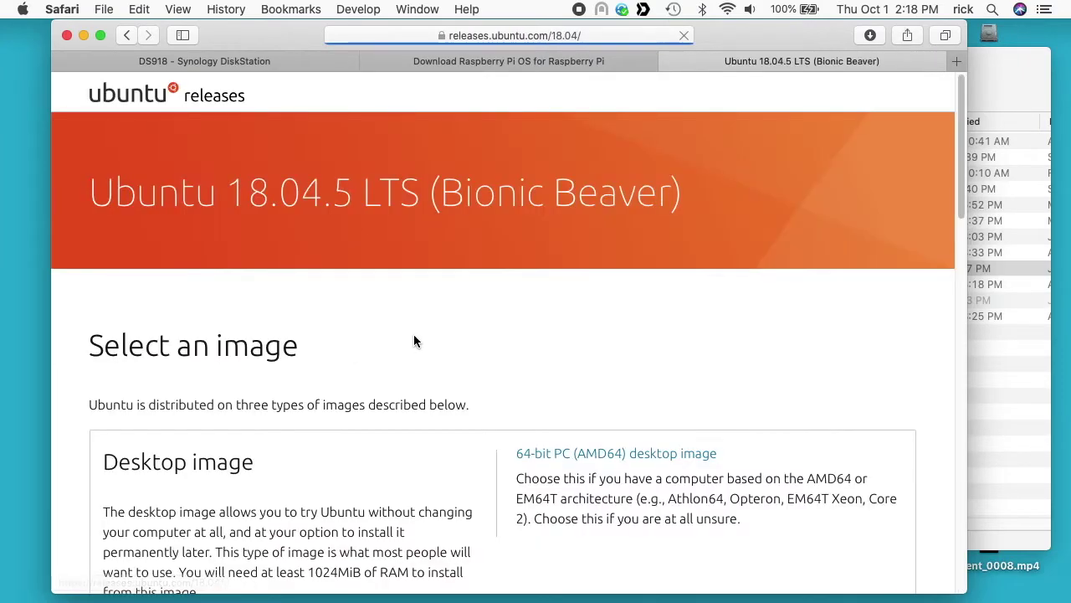
scroll(413, 339, down, 15)
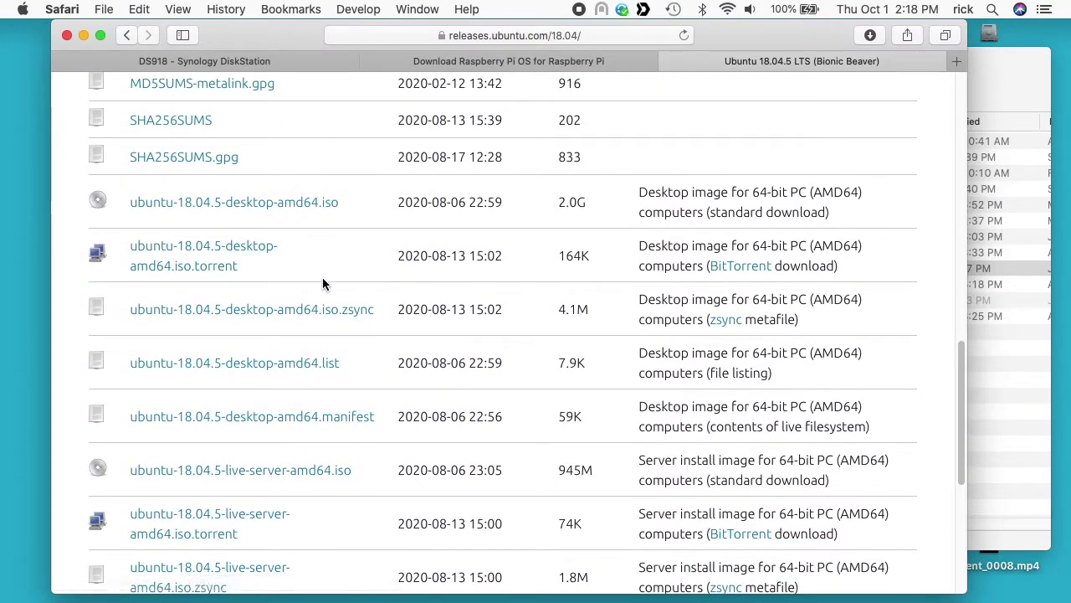
scroll(323, 280, up, 15)
click(669, 61)
click(474, 60)
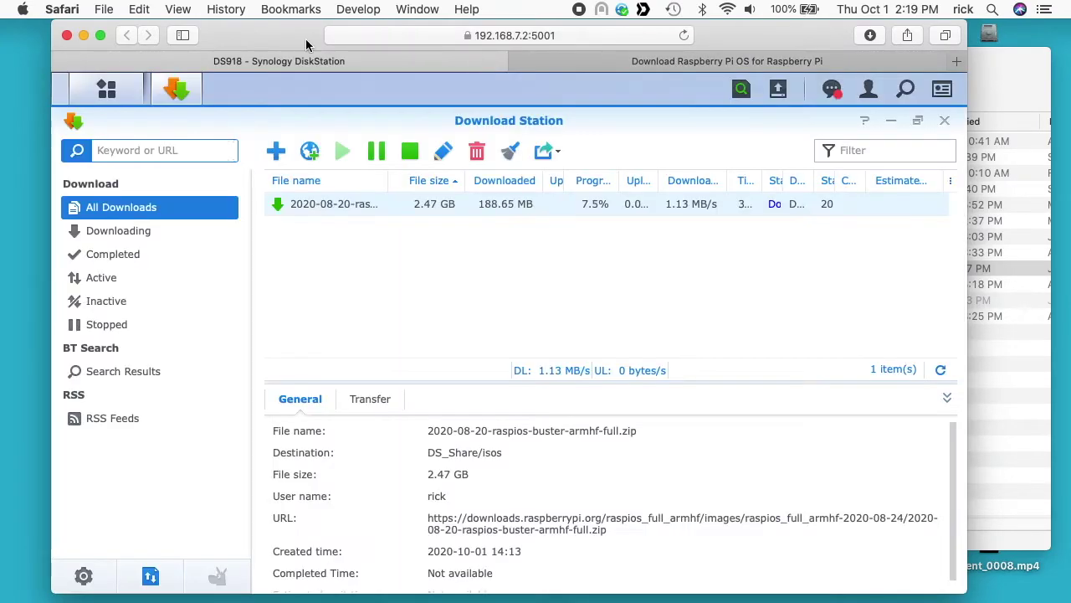